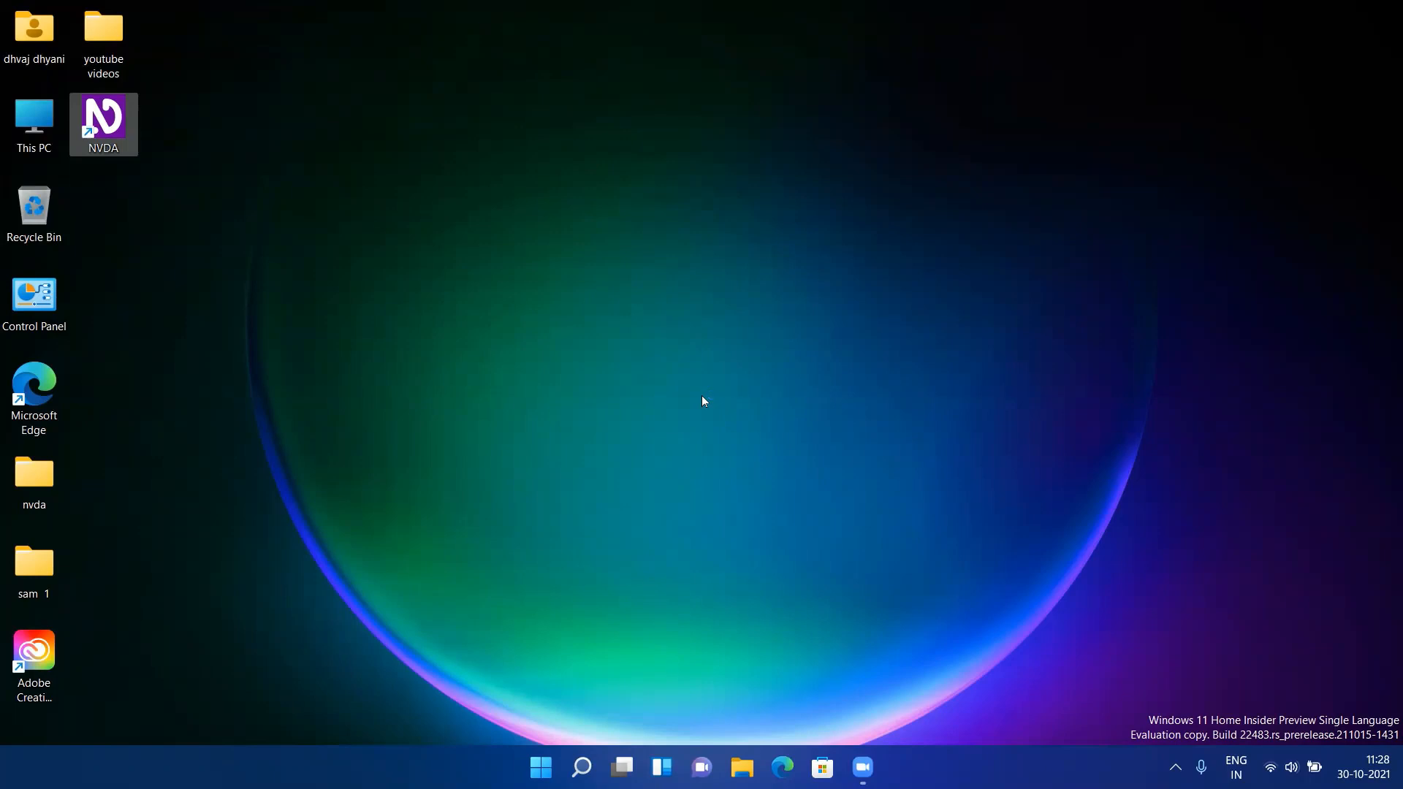
Step: Open the nvda folder on the desktop and launch the nvda application from it
{"action": "key", "text": "n"}
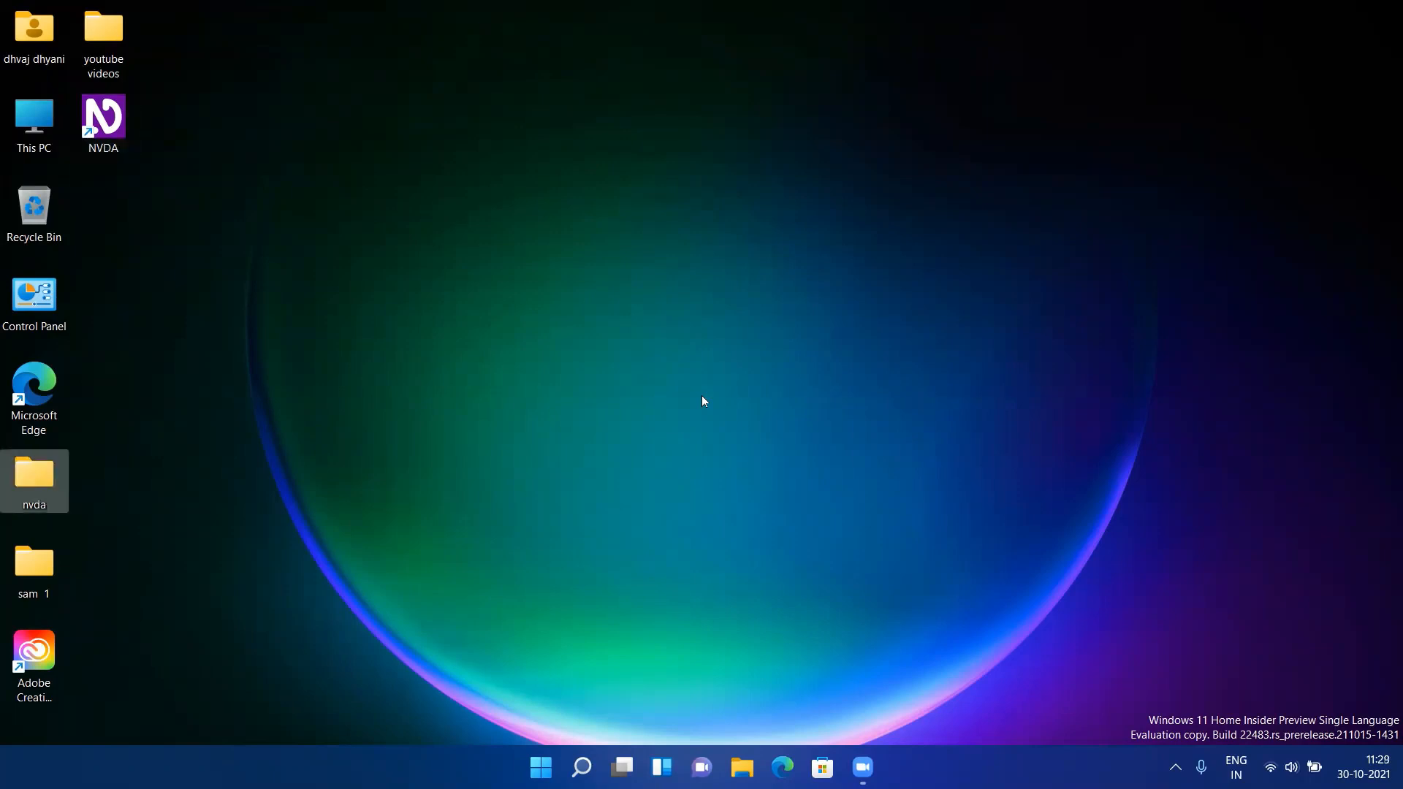
{"action": "left_click", "coordinate": [703, 401]}
{"action": "key", "text": "Return"}
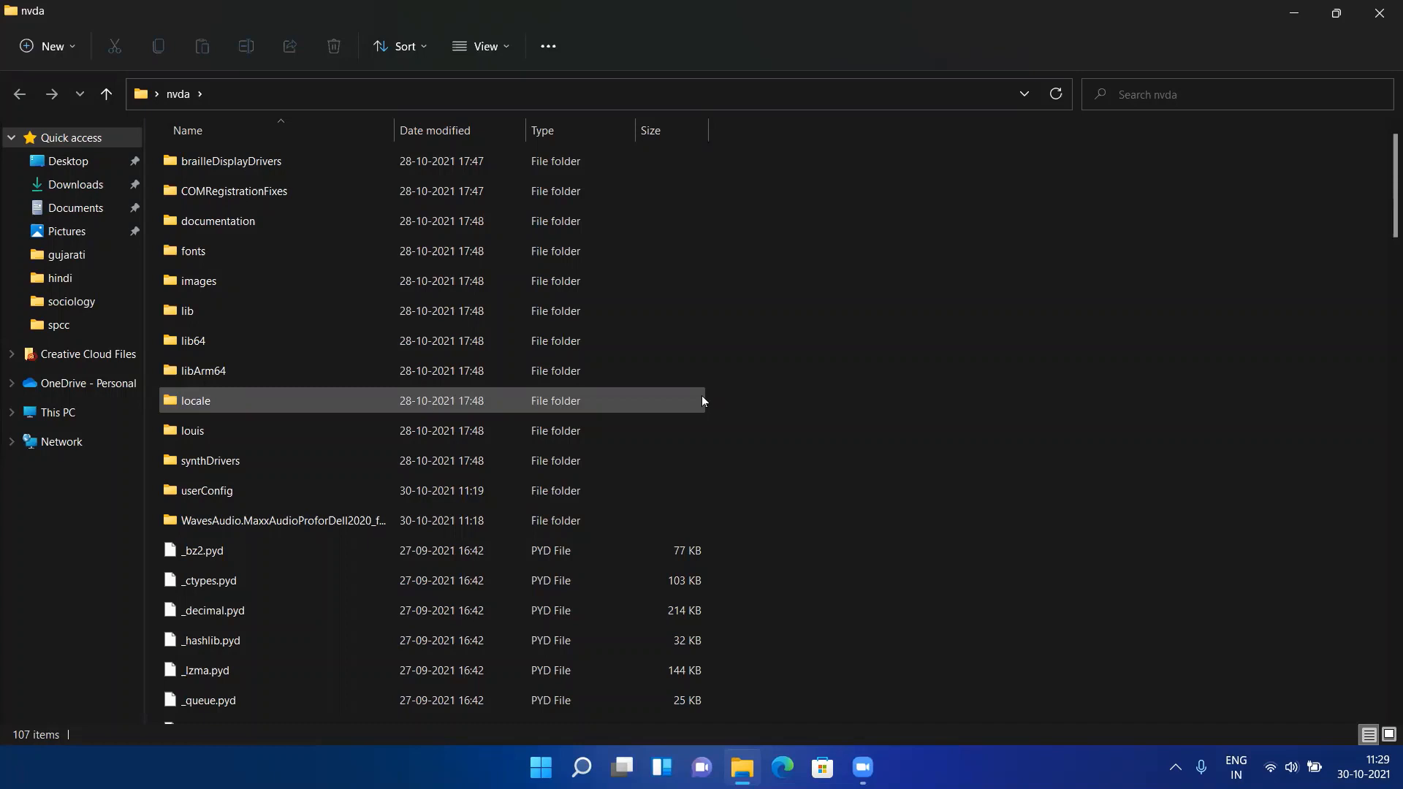
{"action": "key", "text": "n"}
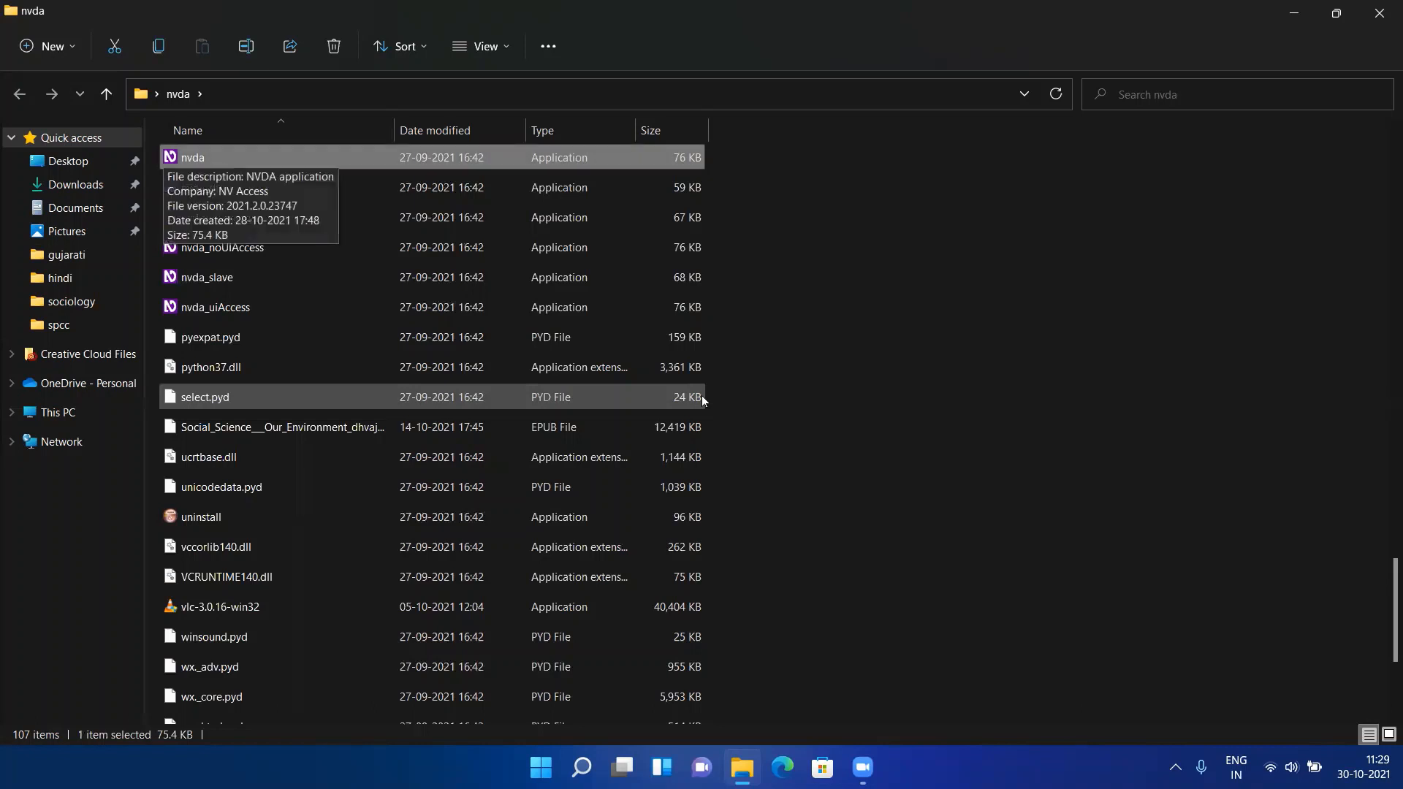
{"action": "key", "text": "Return"}
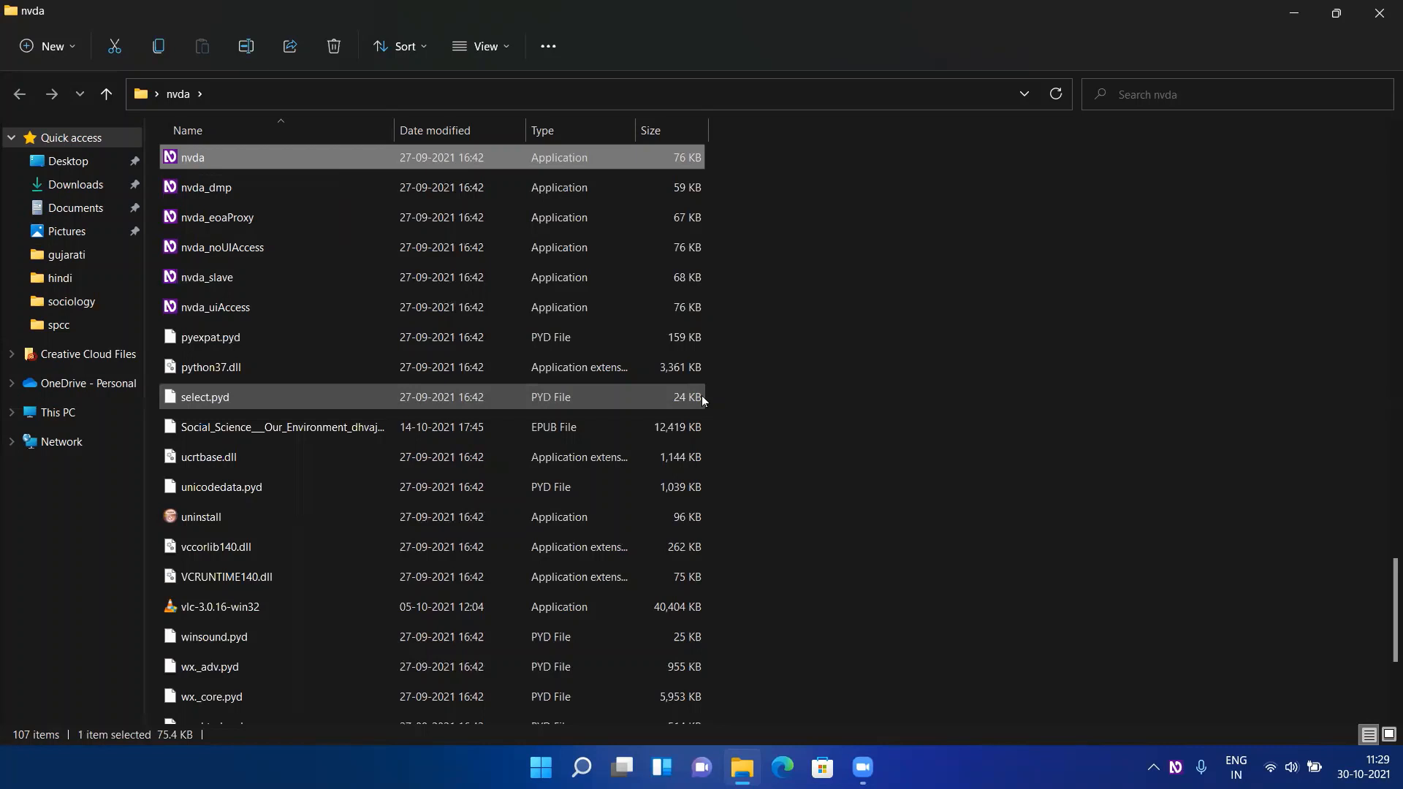
Step: Set the screen reader's speech synthesizer to IBMTTS
{"action": "key", "text": "ctrl+Insert+s"}
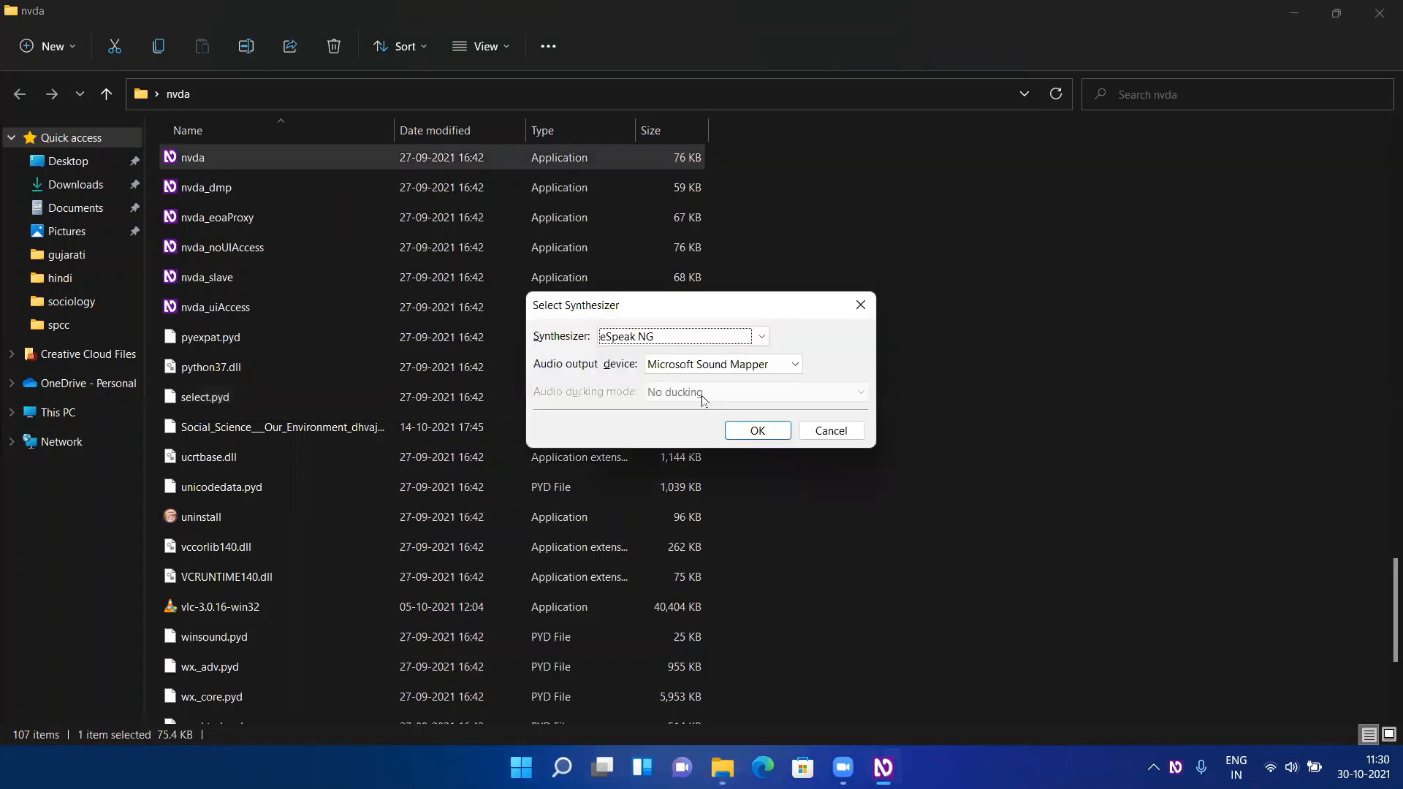
{"action": "key", "text": "Down"}
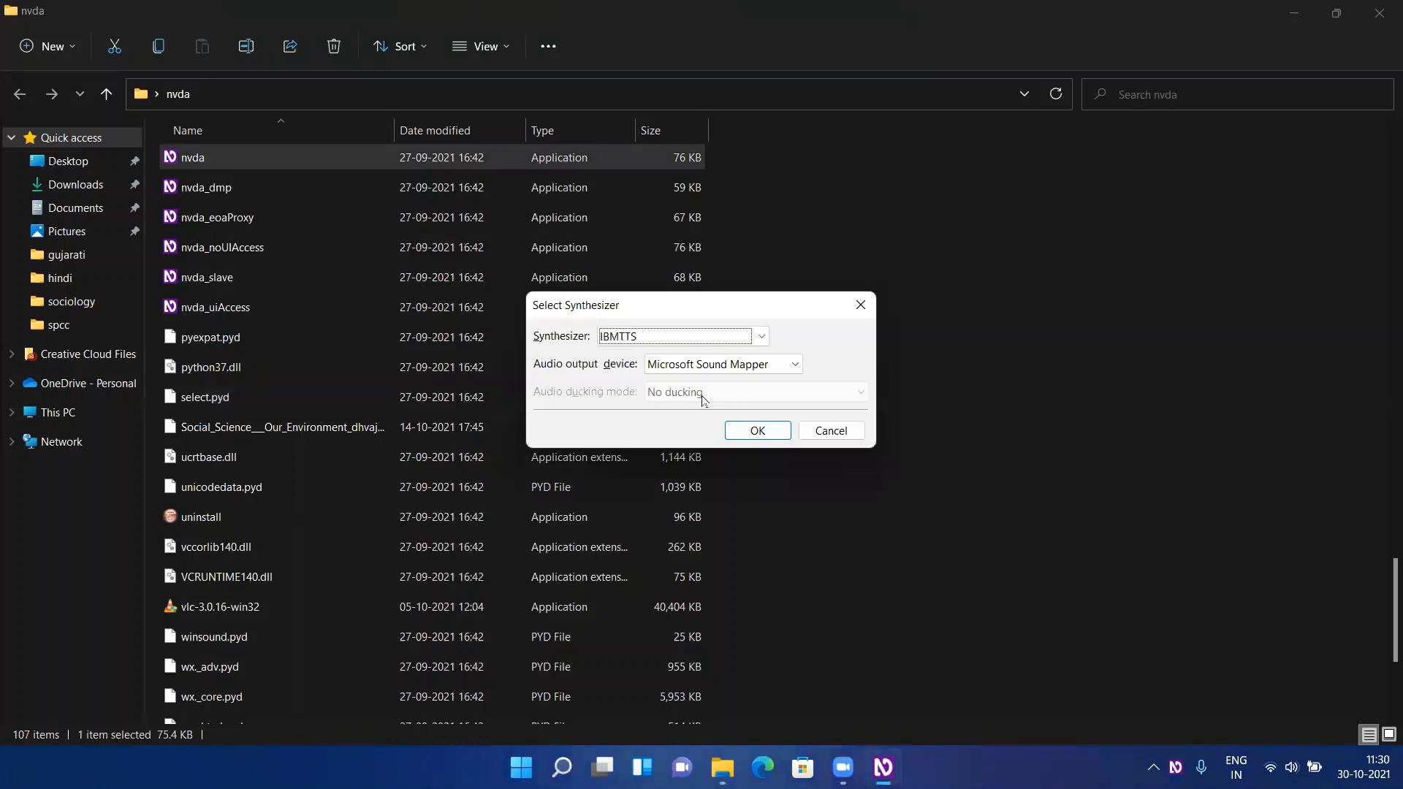
{"action": "key", "text": "Return"}
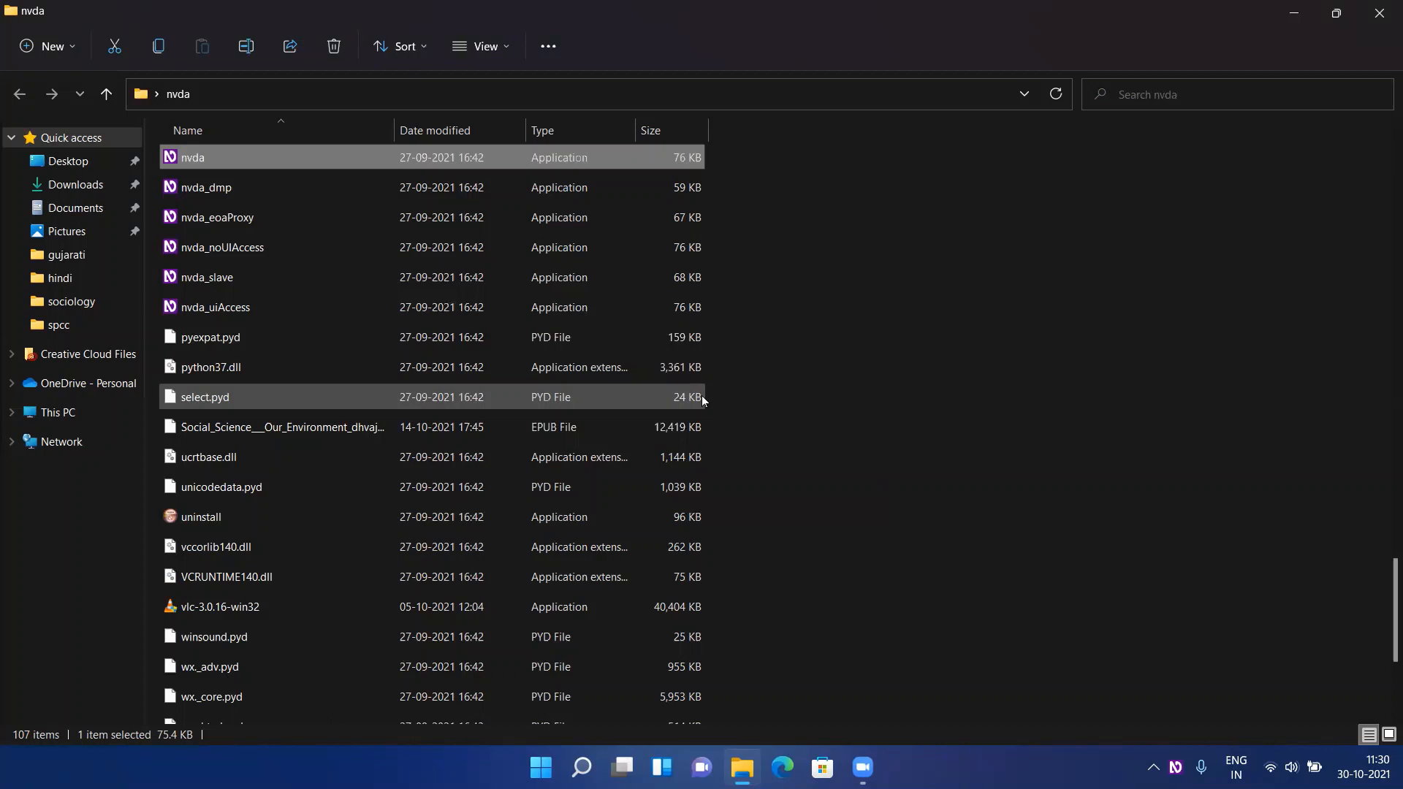
{"action": "key", "text": "Insert+n"}
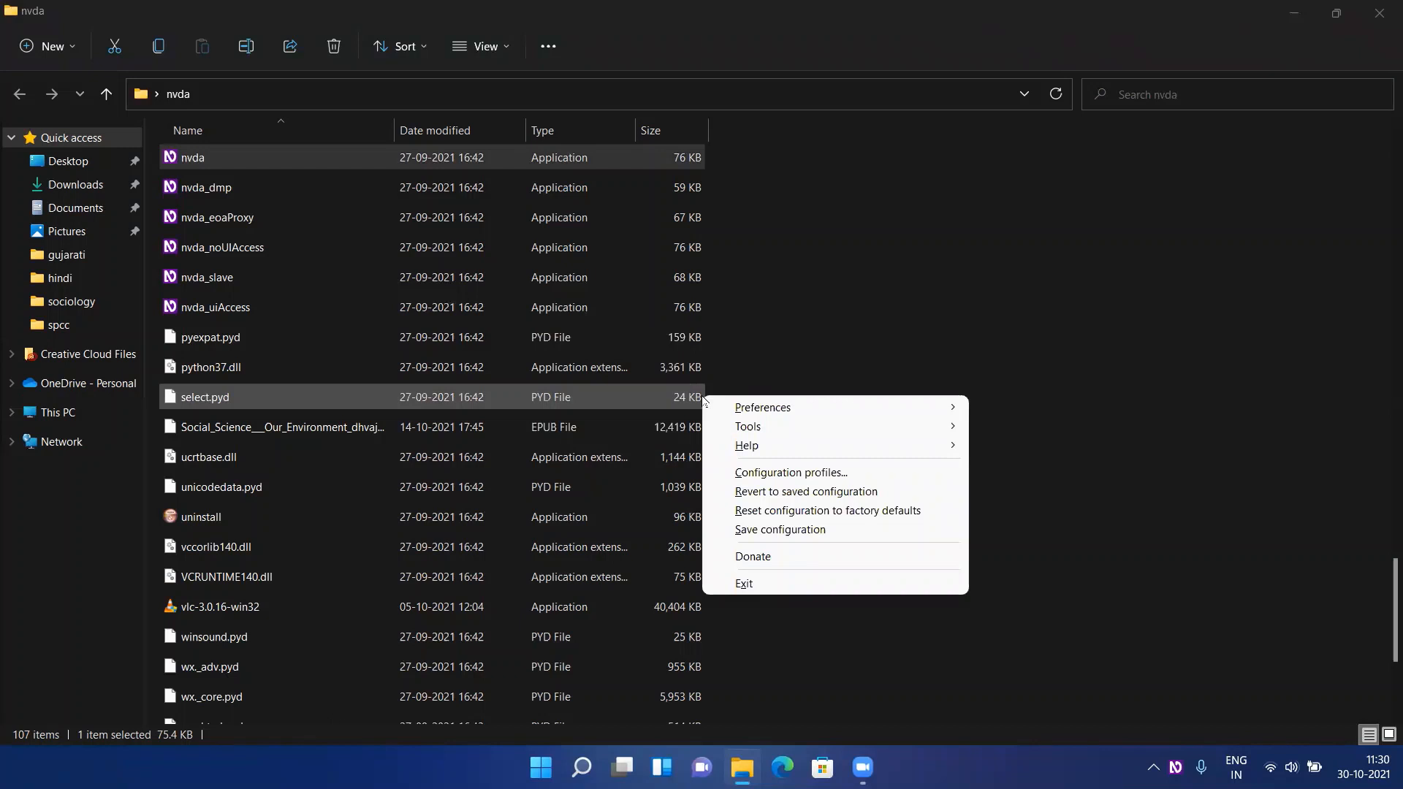
{"action": "key", "text": "Down"}
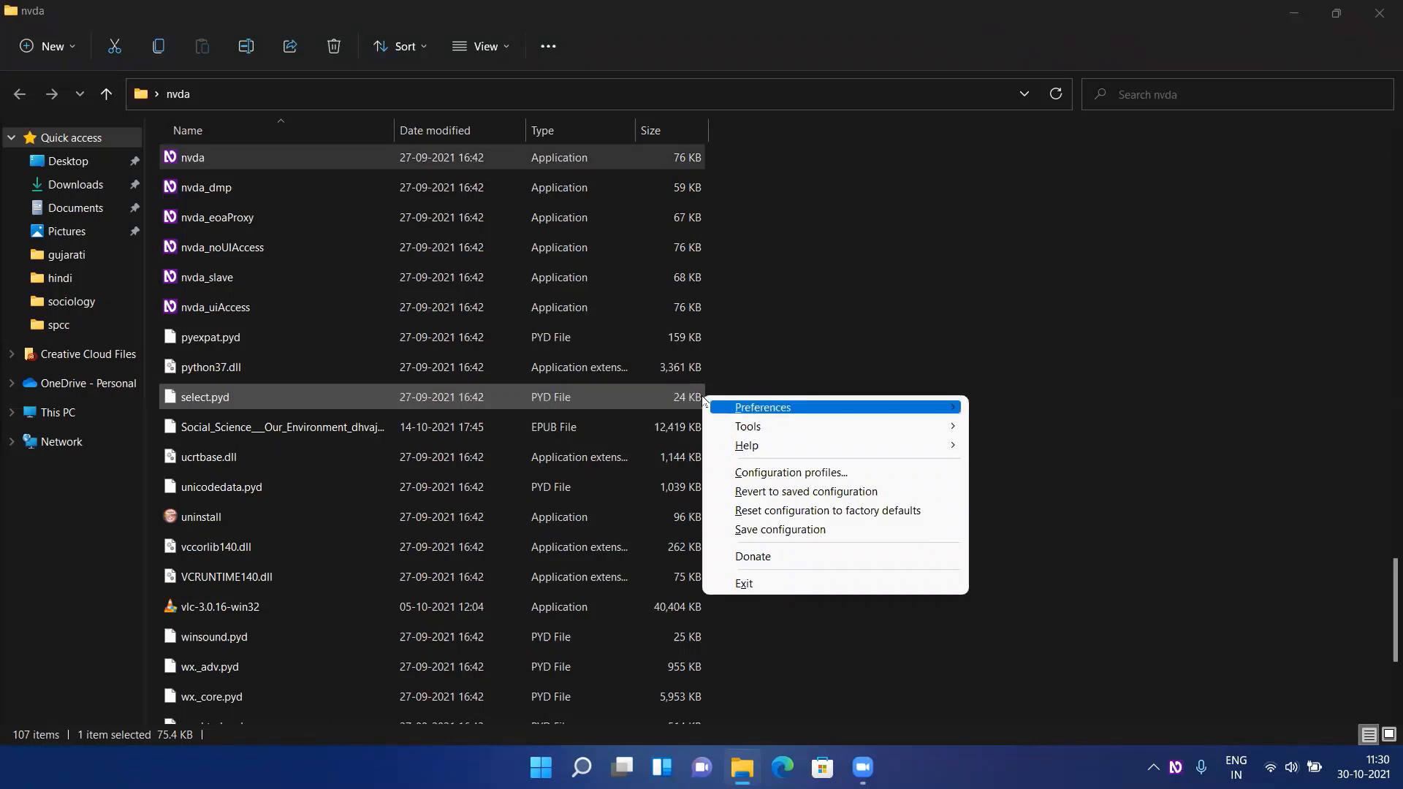
{"action": "key", "text": "Down"}
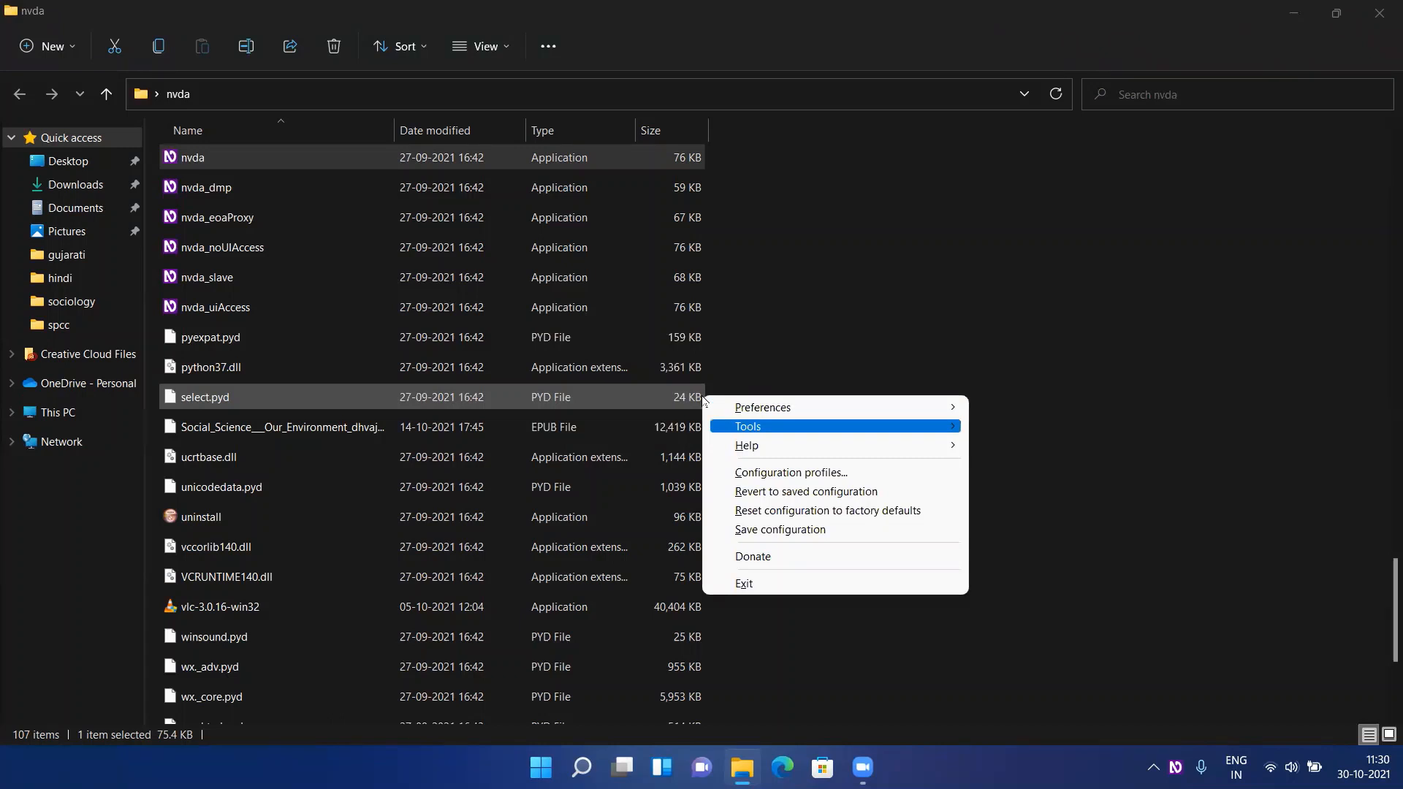
{"action": "key", "text": "Right"}
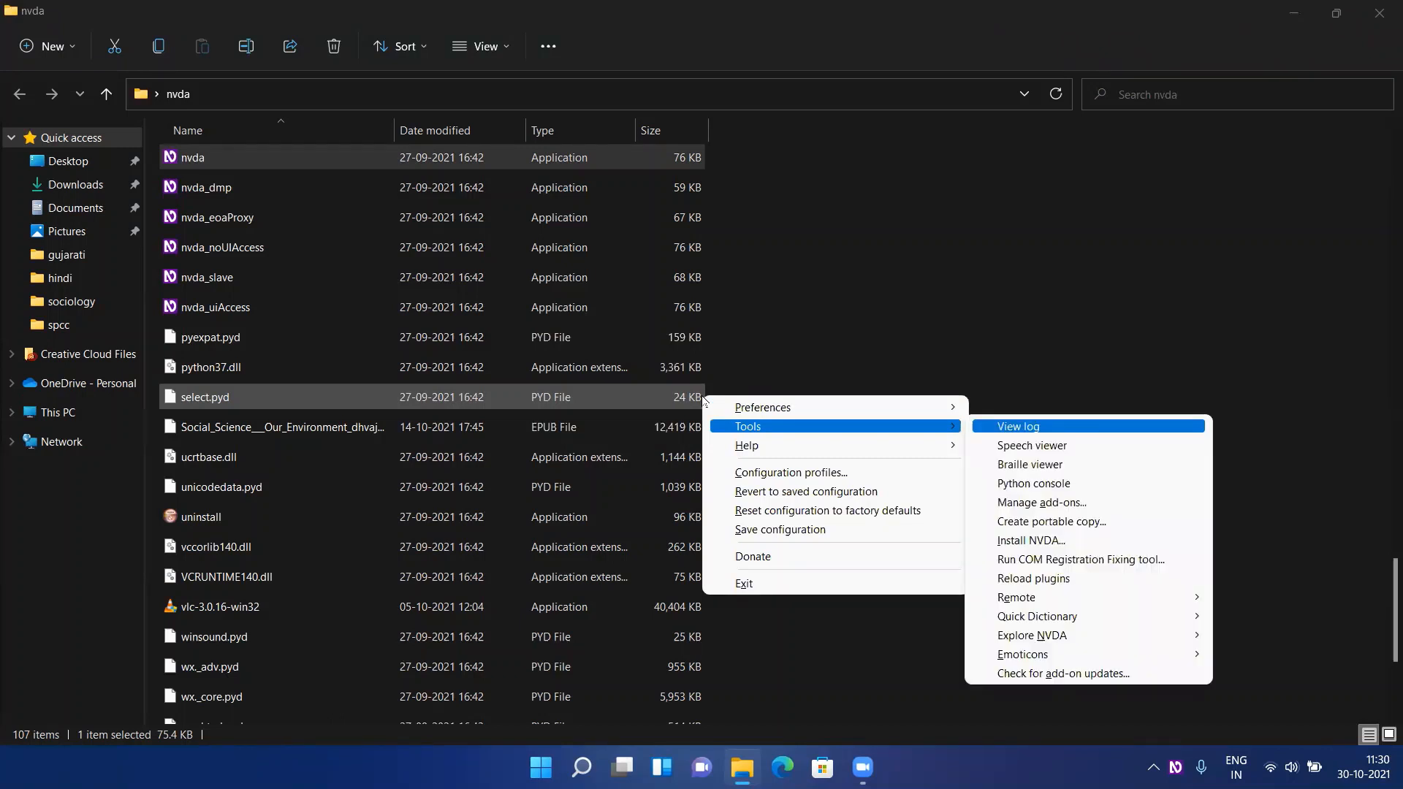
{"action": "key", "text": "Down"}
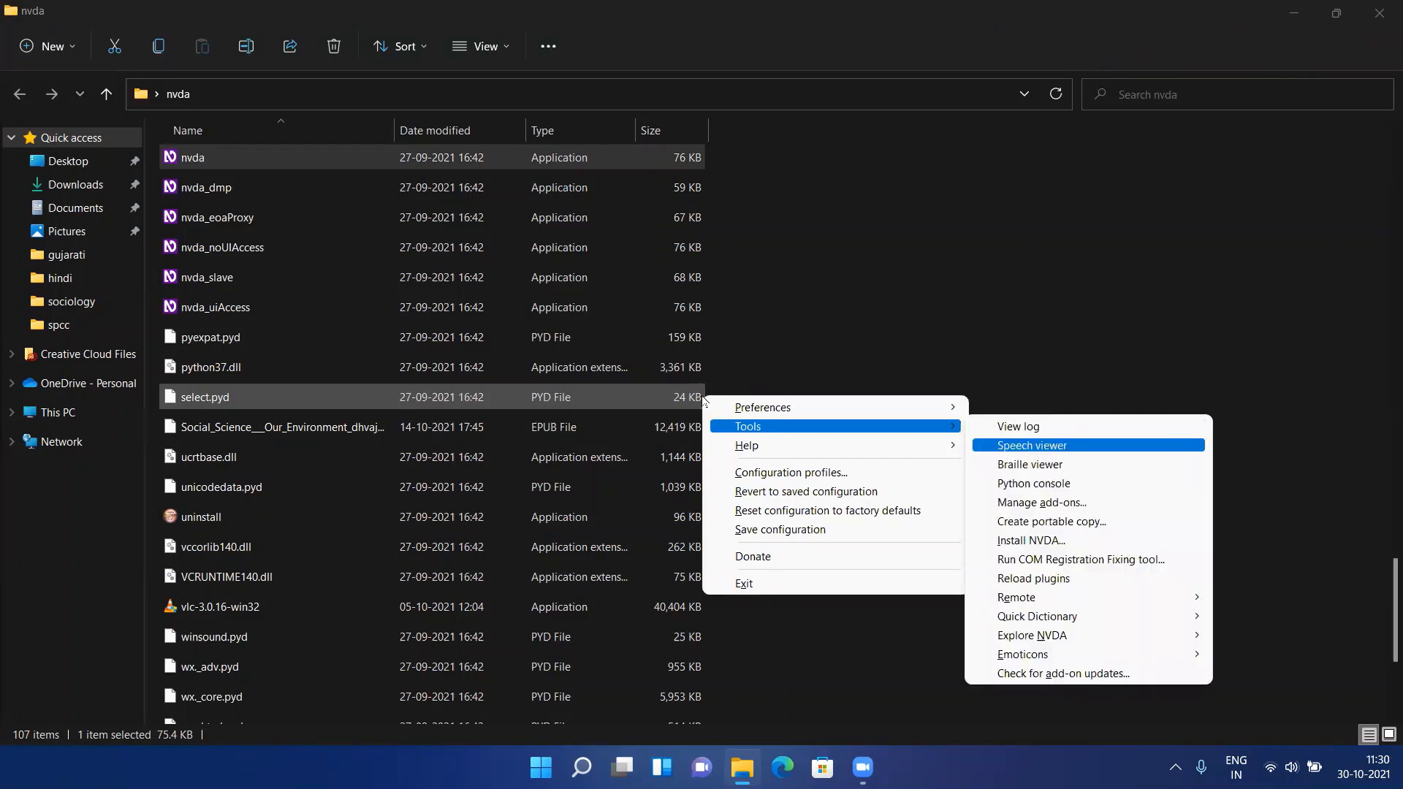
{"action": "key", "text": "Down"}
{"action": "key", "text": "Down"}
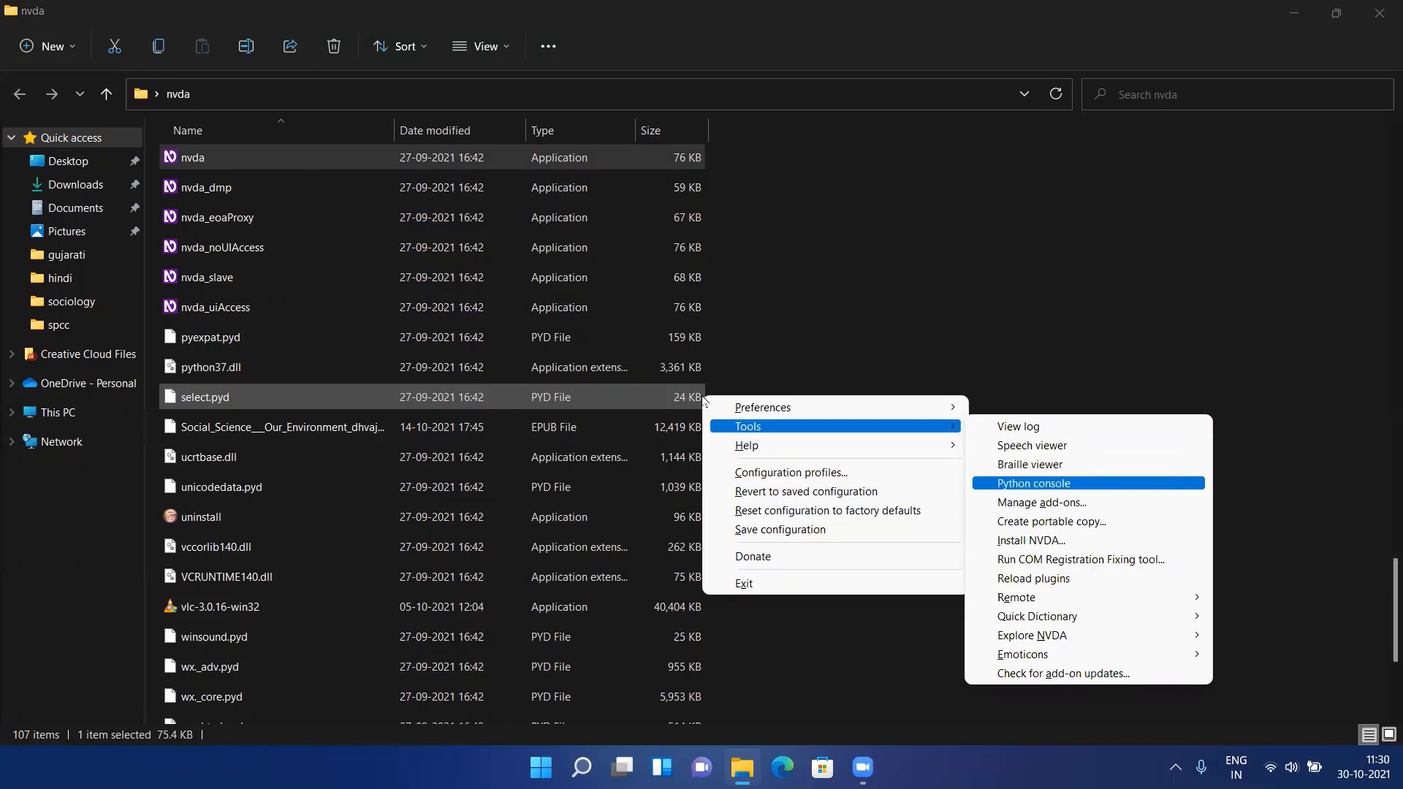
{"action": "key", "text": "Down"}
{"action": "key", "text": "Down"}
{"action": "key", "text": "Down"}
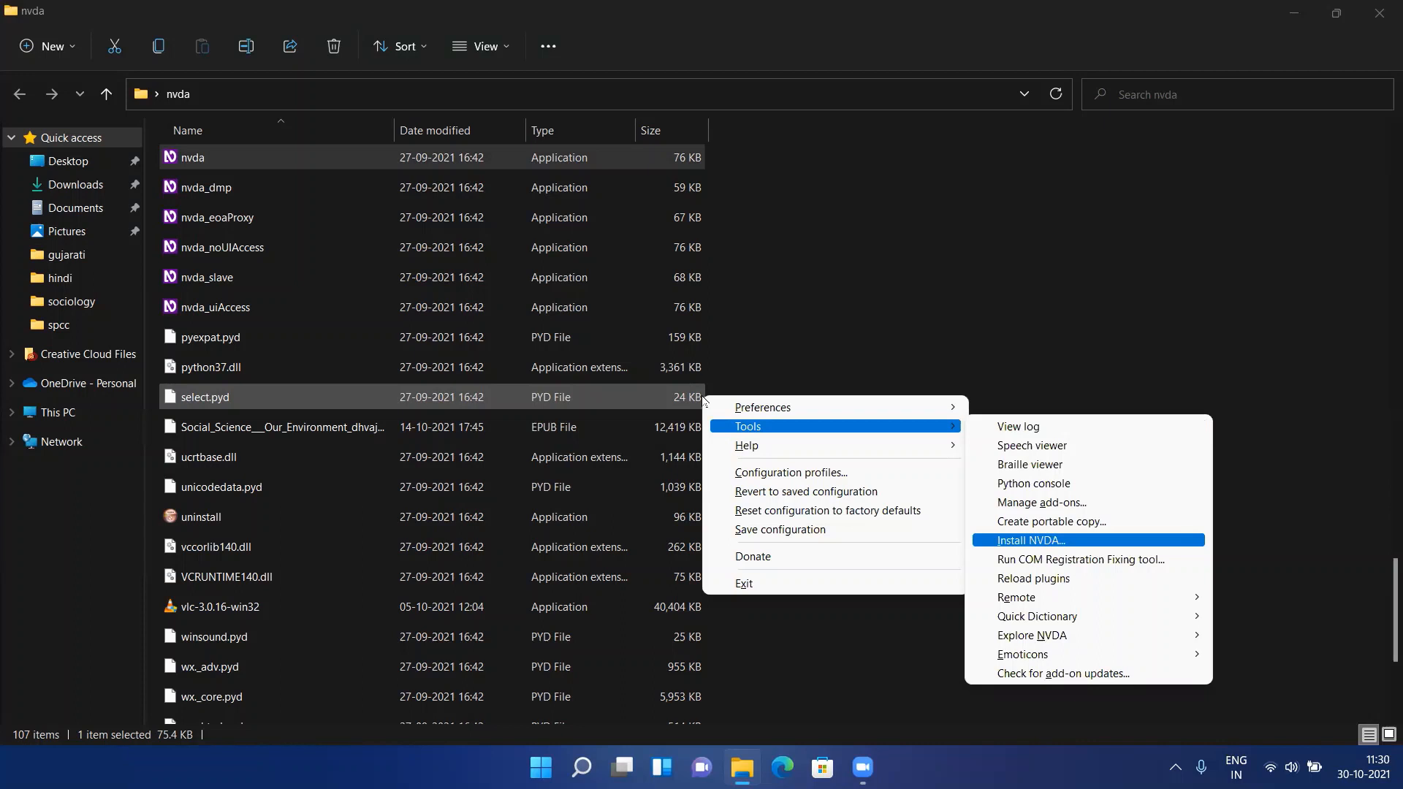
{"action": "key", "text": "Left"}
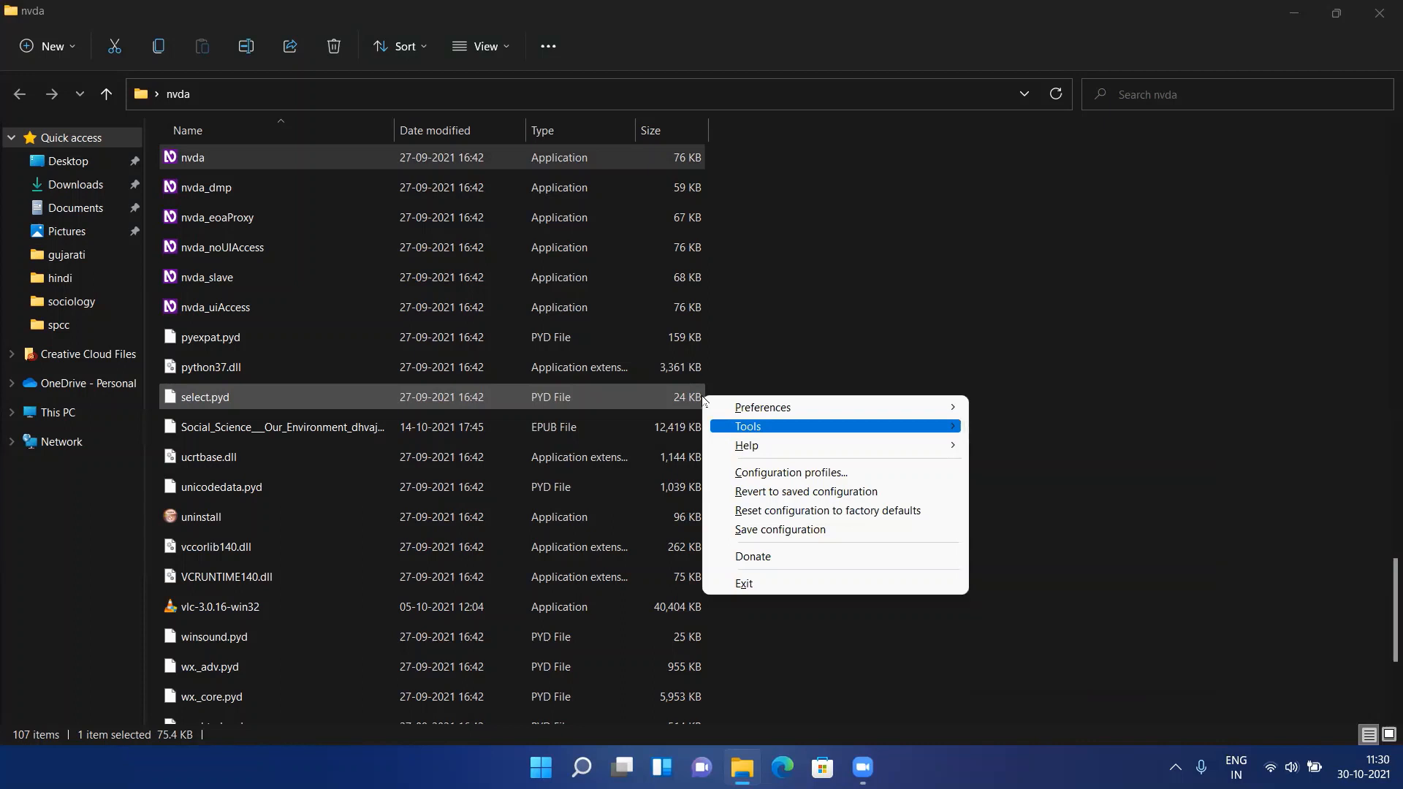
{"action": "key", "text": "Escape"}
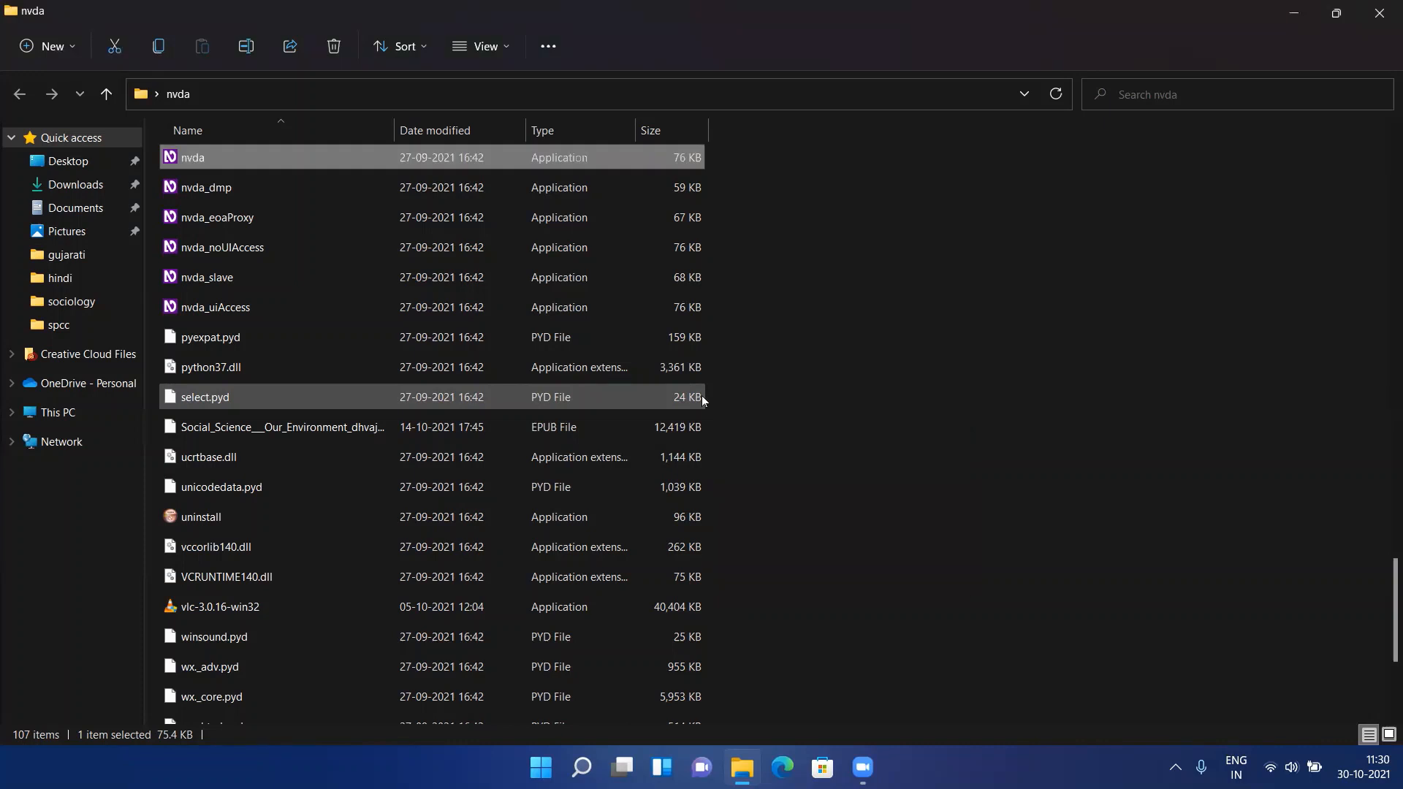
Step: Start the Install NVDA command from the running portable copy
{"action": "key", "text": "Insert+n"}
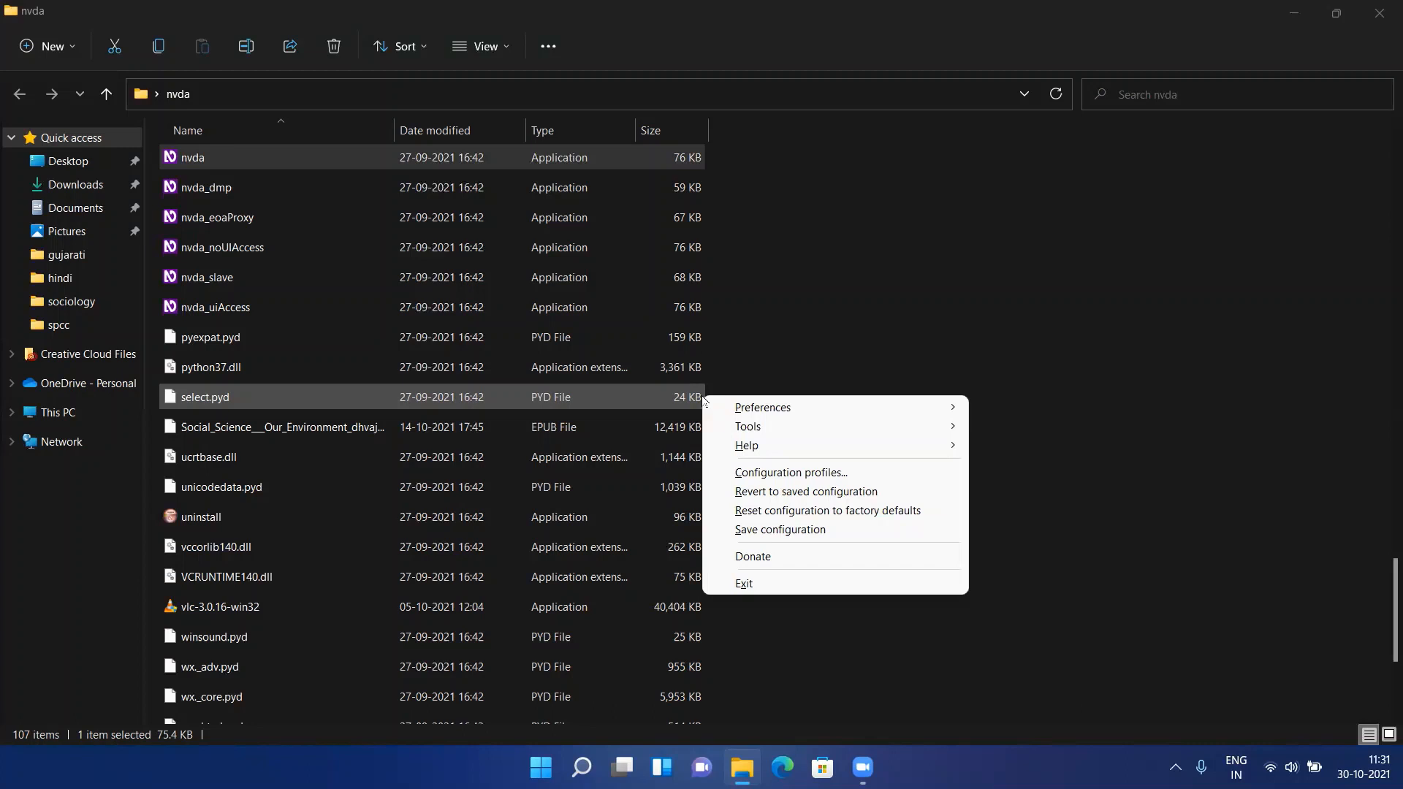
{"action": "key", "text": "Down"}
{"action": "key", "text": "Down"}
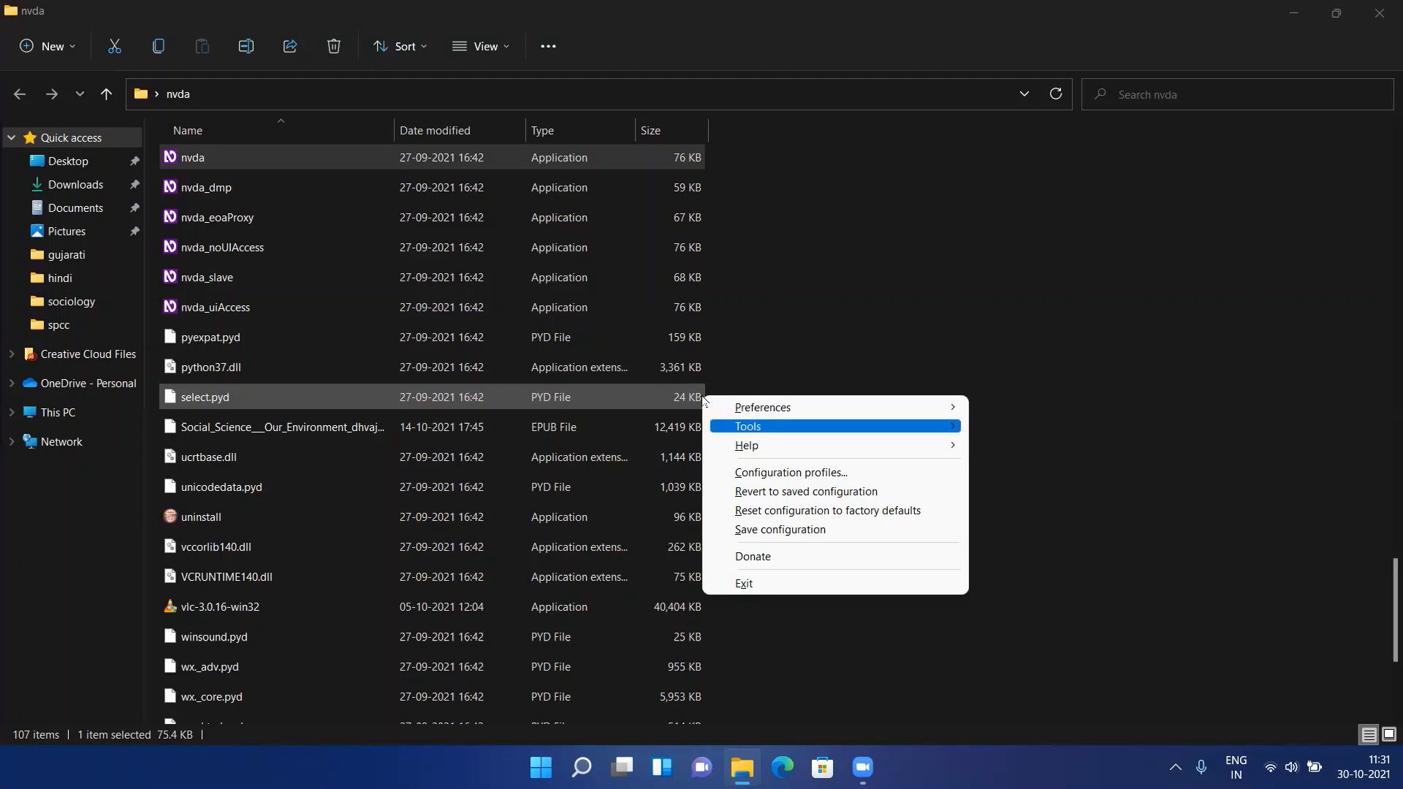
{"action": "key", "text": "Right"}
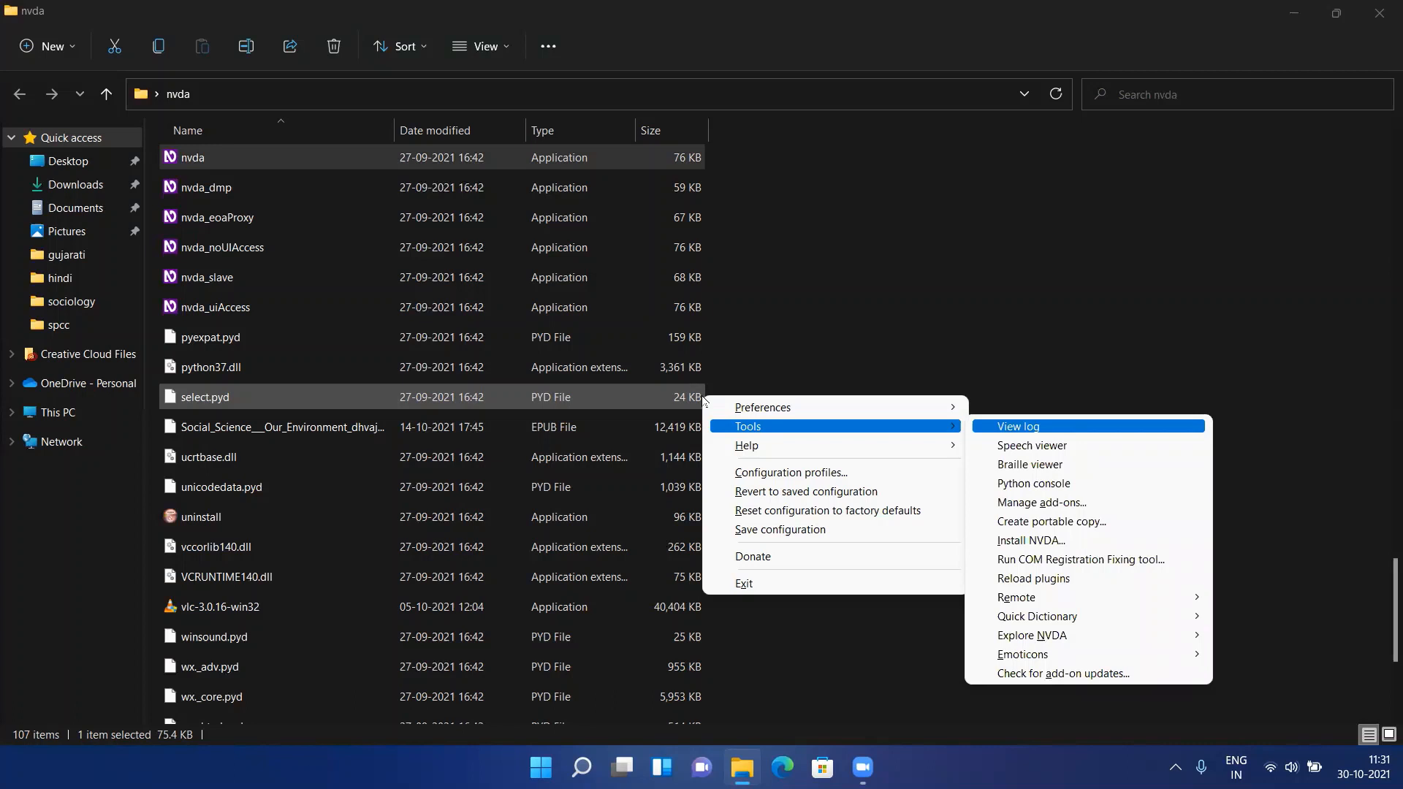
{"action": "key", "text": "Down"}
{"action": "key", "text": "Down"}
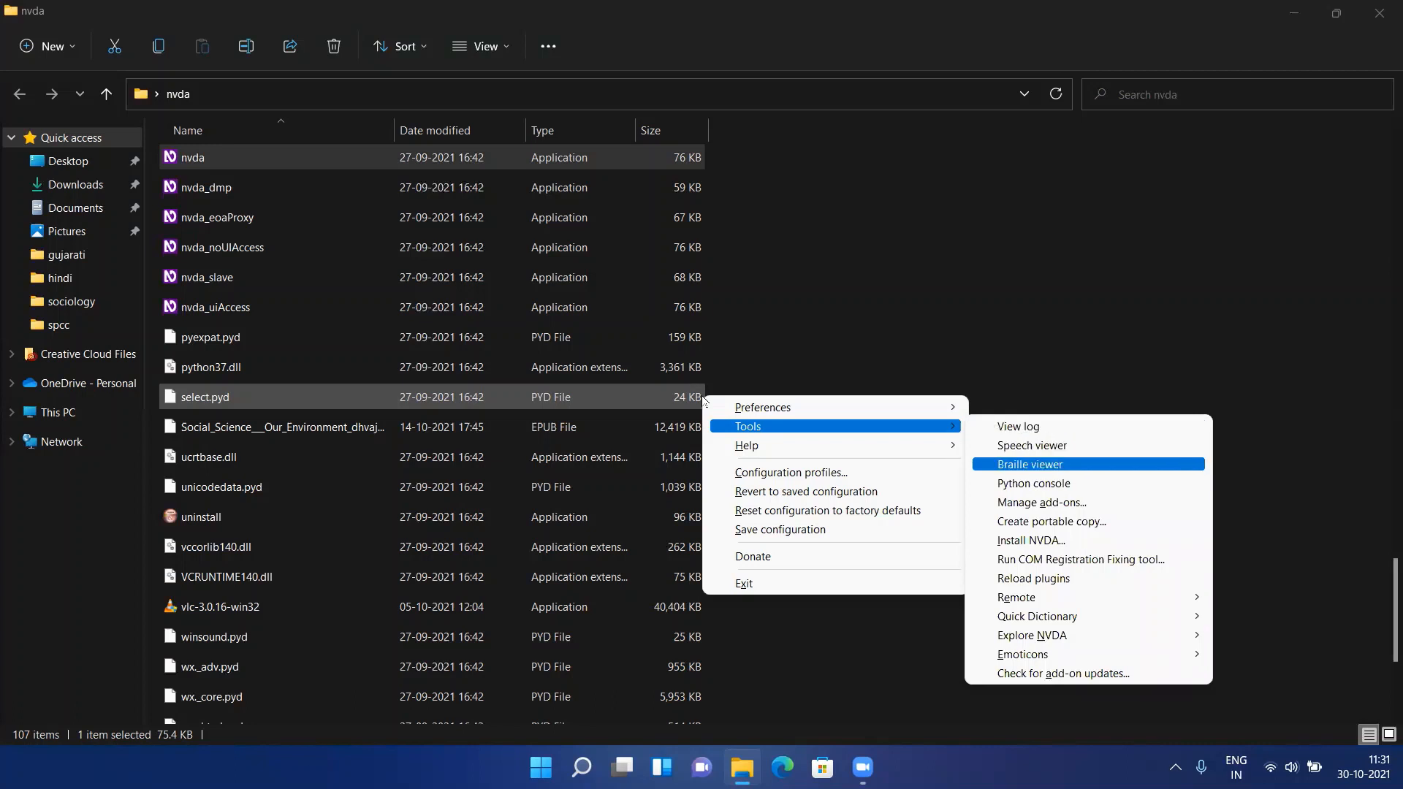
{"action": "key", "text": "Down"}
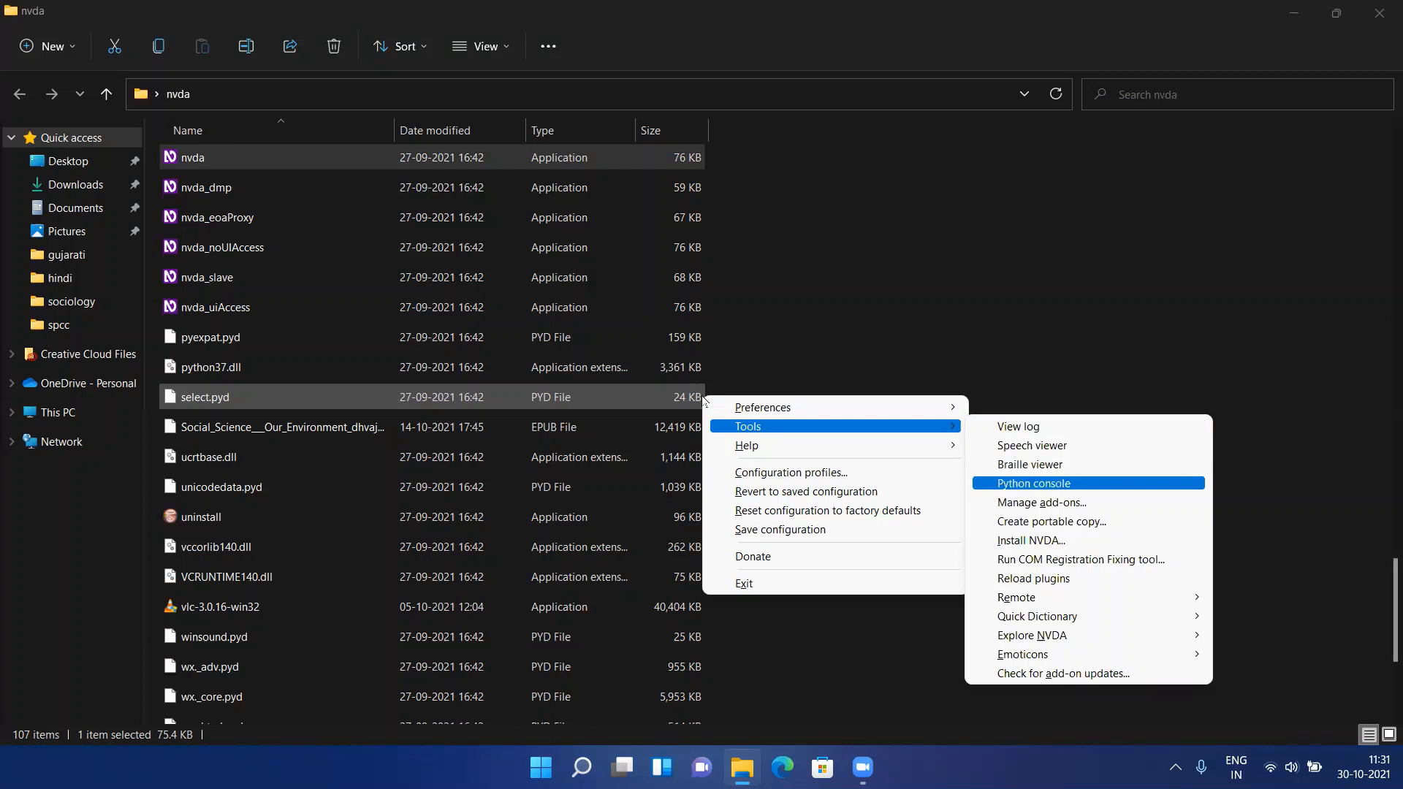
{"action": "key", "text": "Down"}
{"action": "key", "text": "Down"}
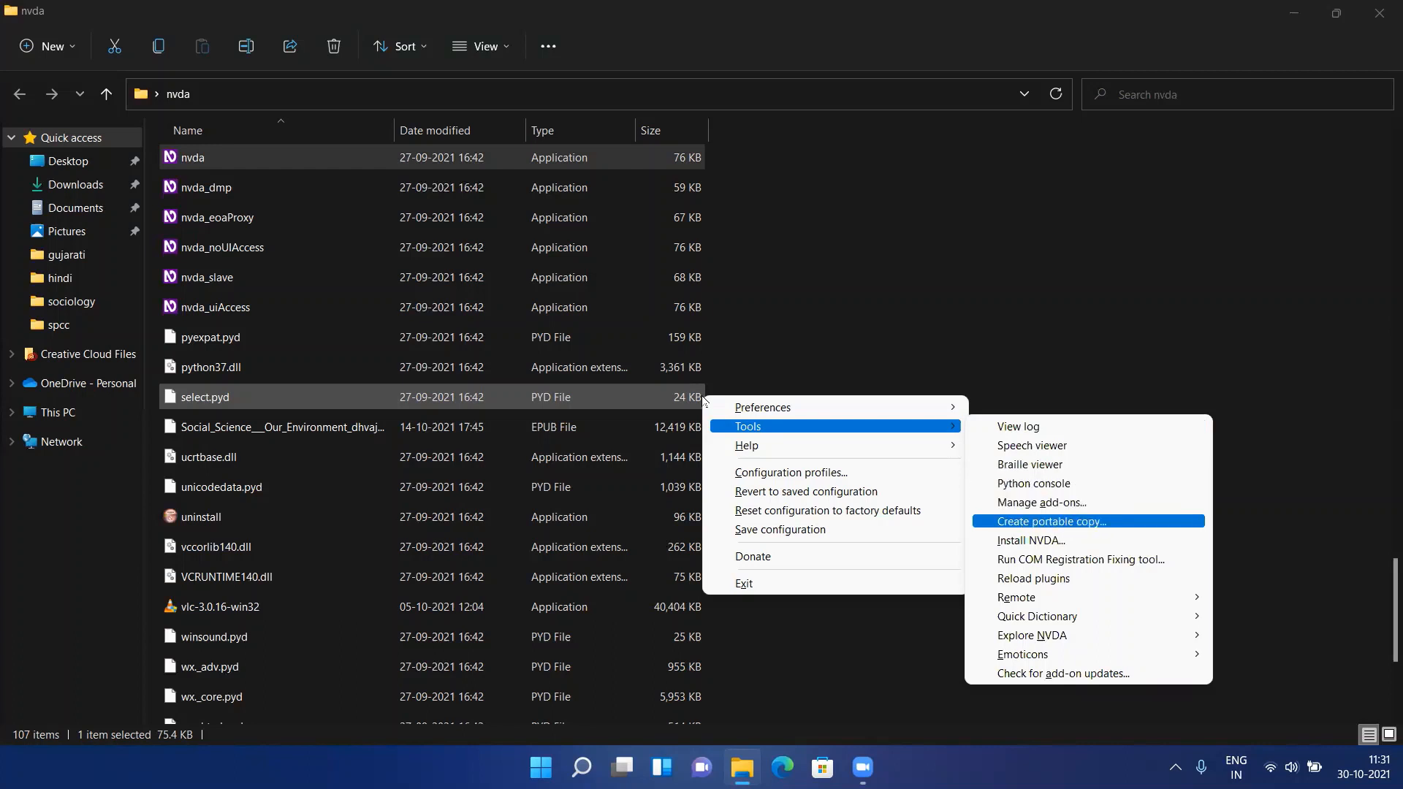
{"action": "key", "text": "Down"}
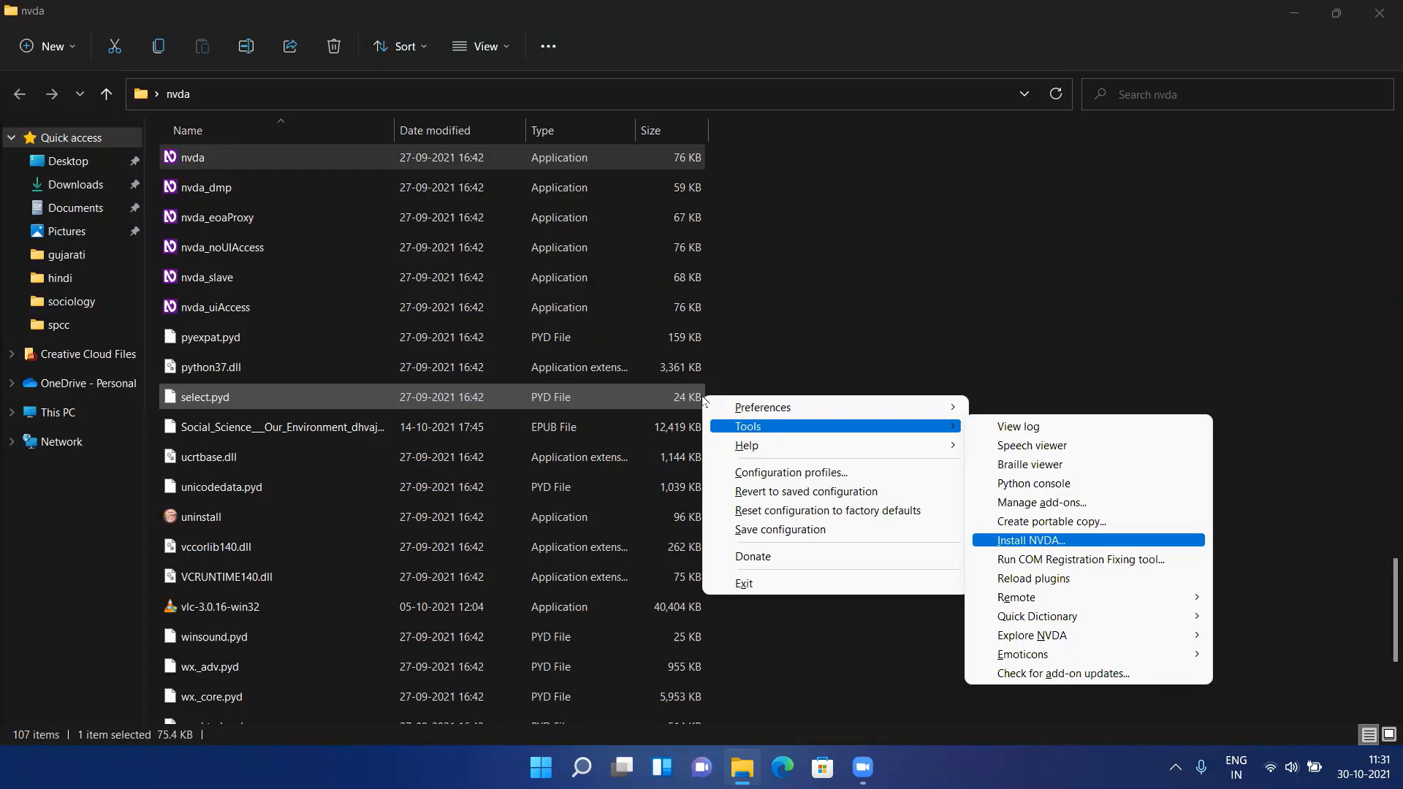
{"action": "key", "text": "Return"}
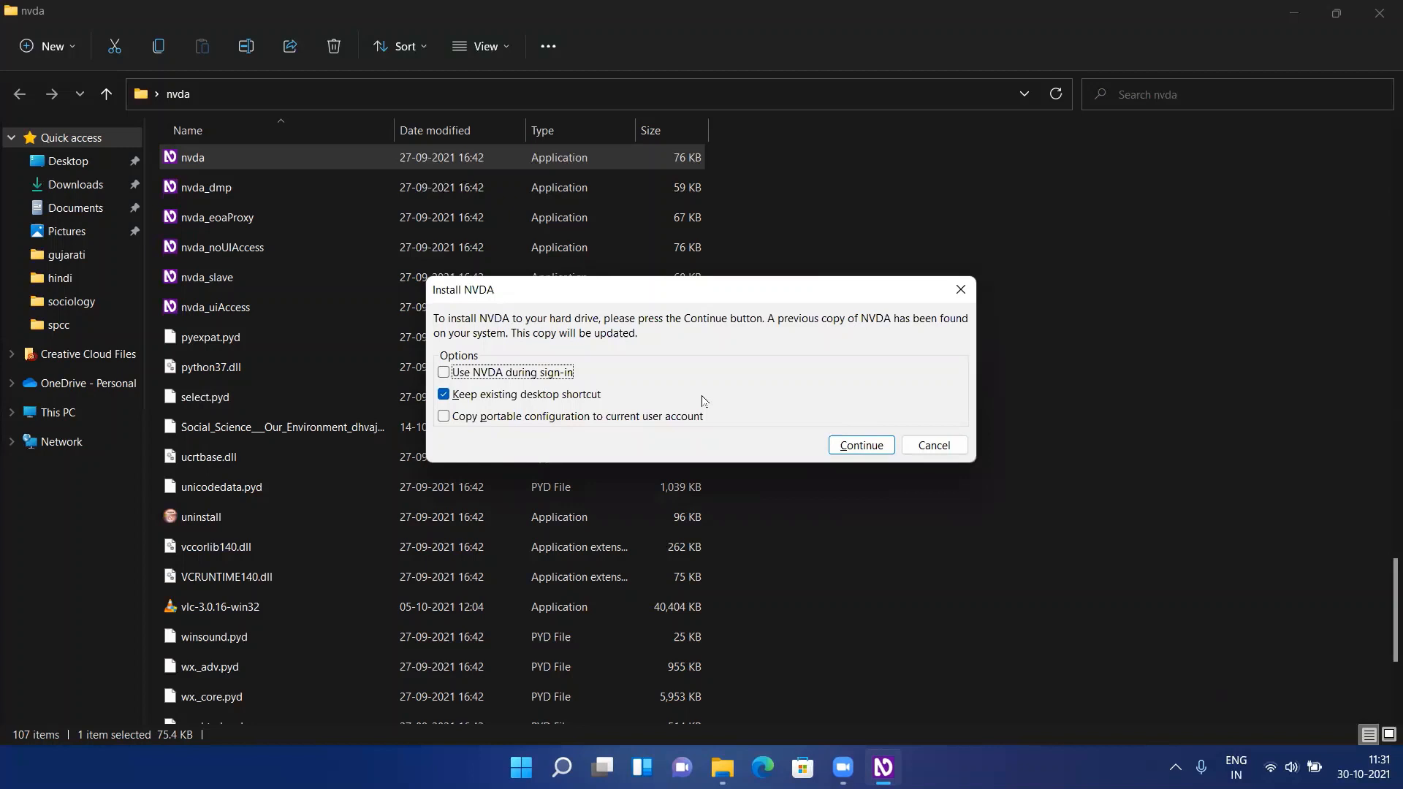
Step: Enable copying the portable configuration to the current user account and continue the NVDA installation
{"action": "key", "text": "Tab"}
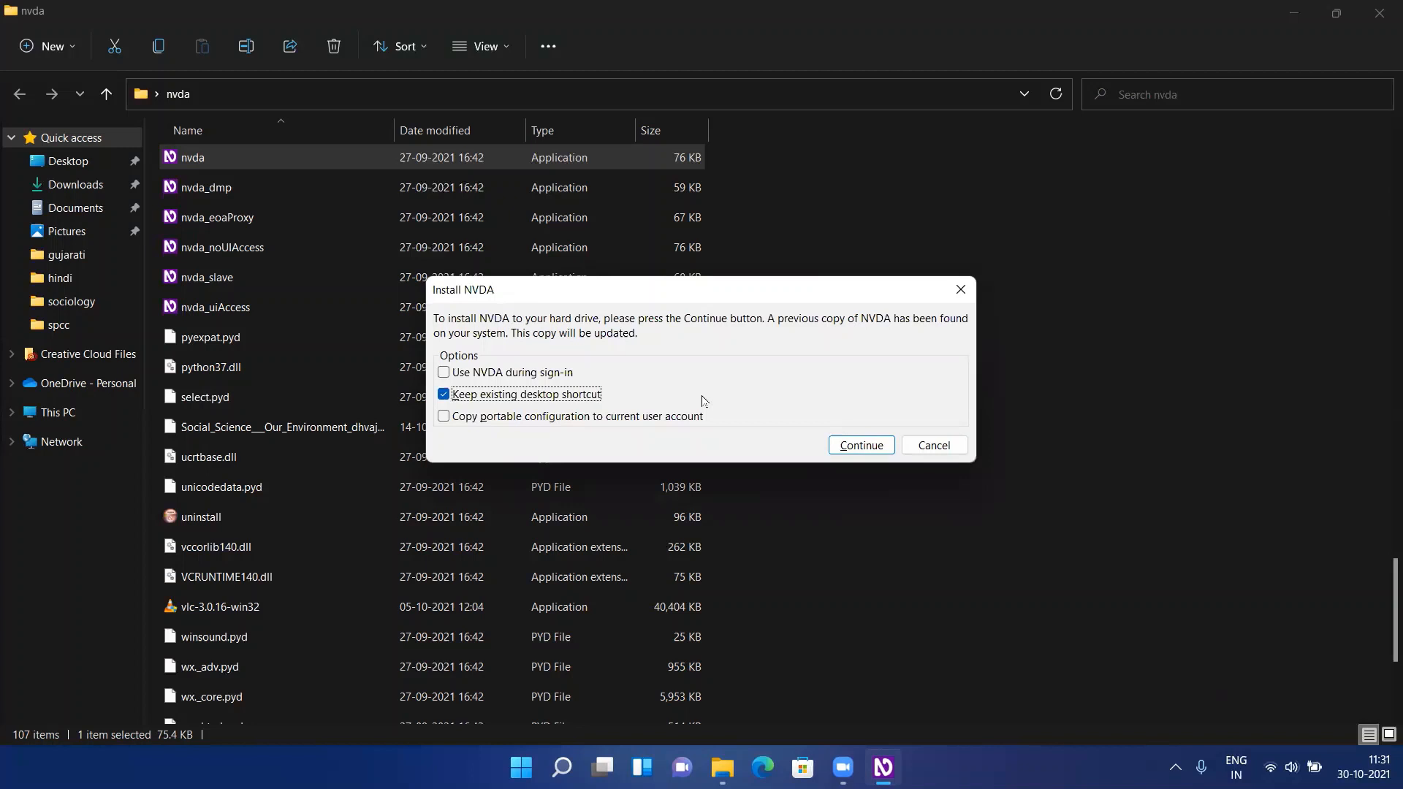
{"action": "key", "text": "Tab"}
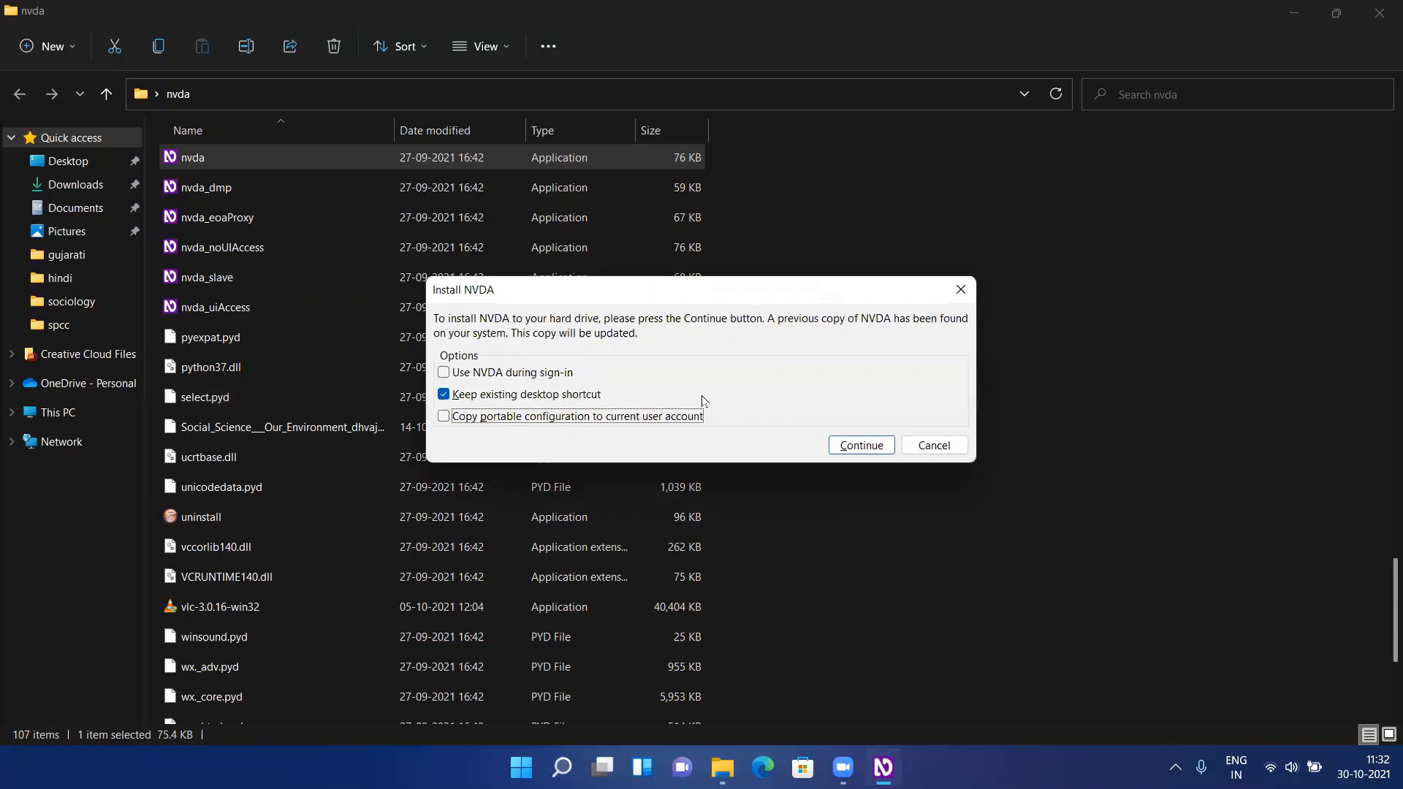
{"action": "key", "text": "space"}
{"action": "key", "text": "Tab"}
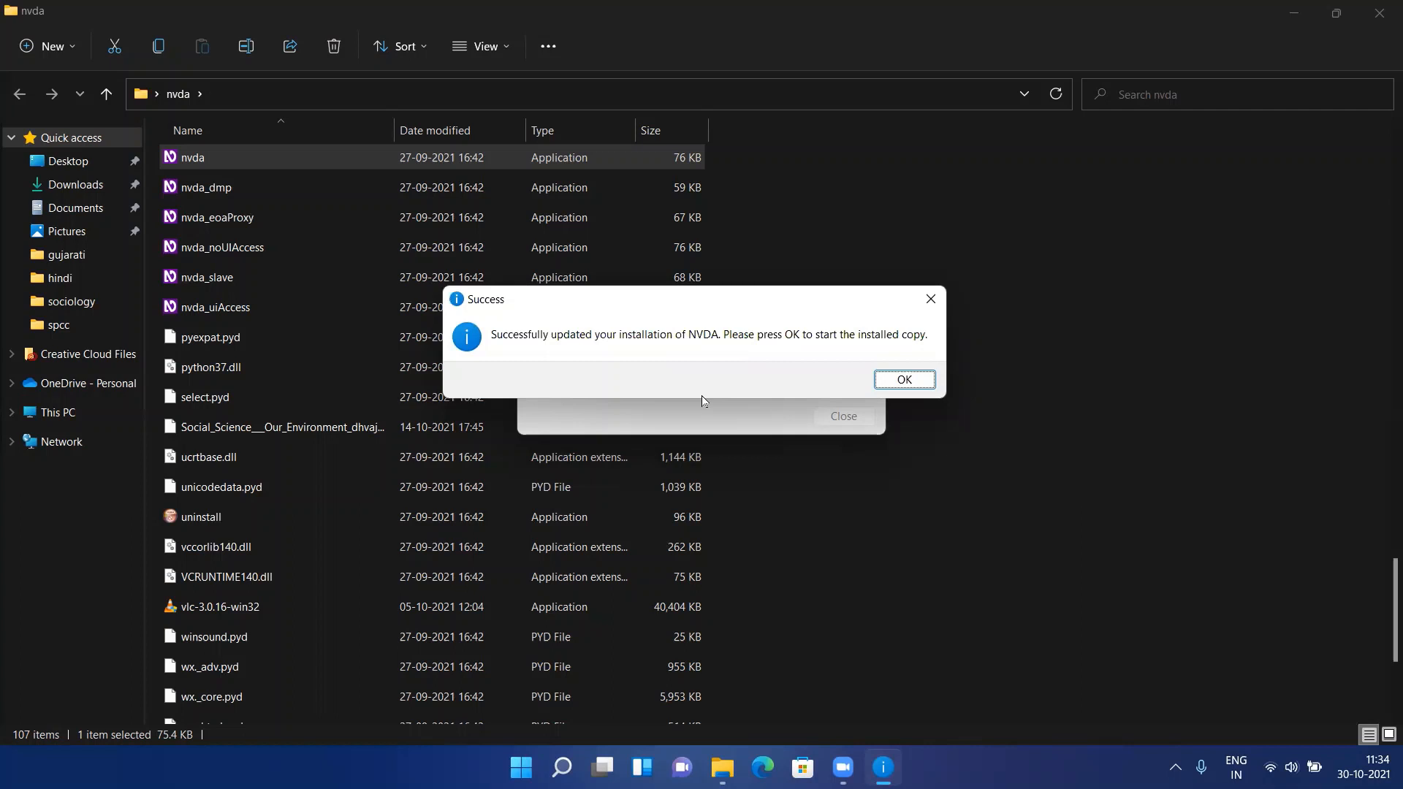
{"action": "key", "text": "alt+Tab"}
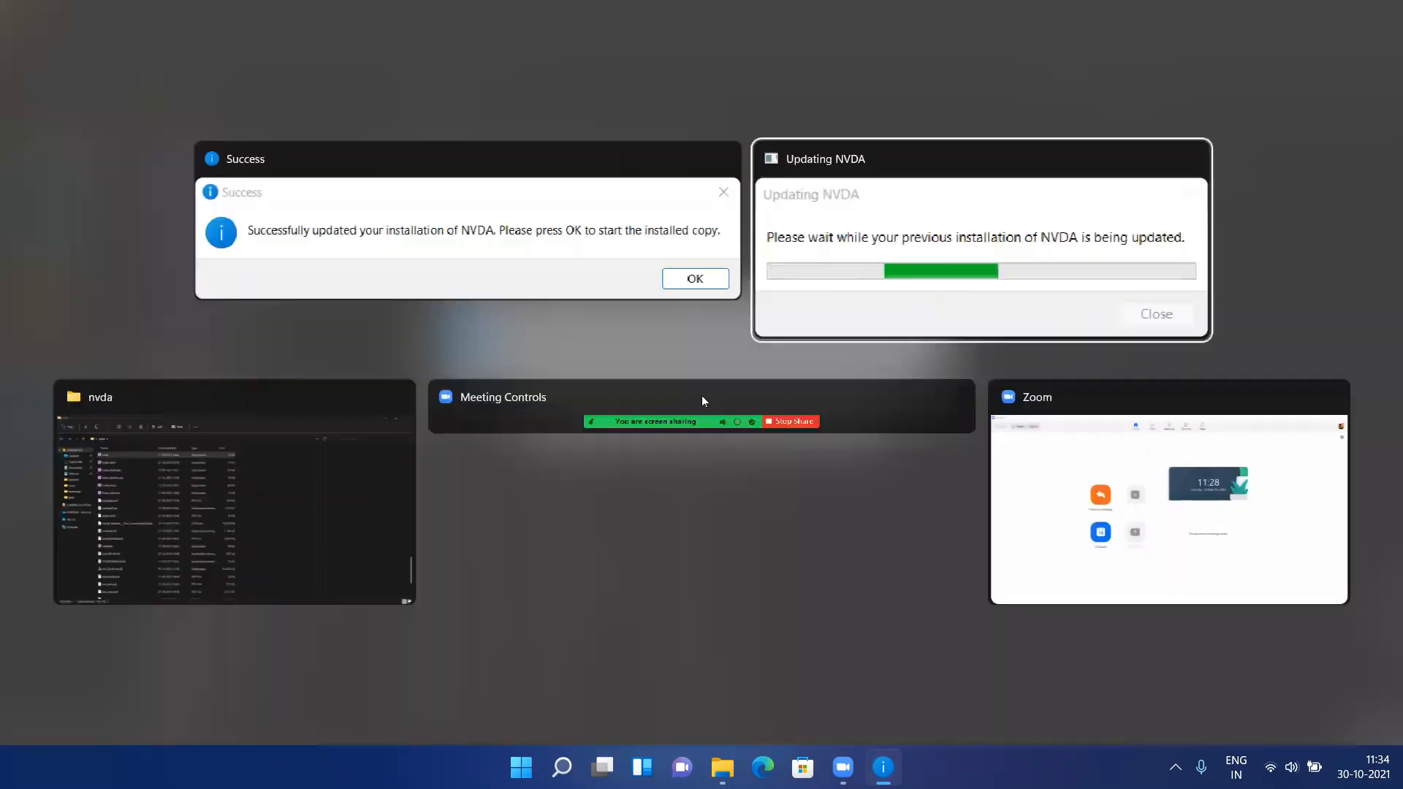
{"action": "key", "text": "alt+Tab"}
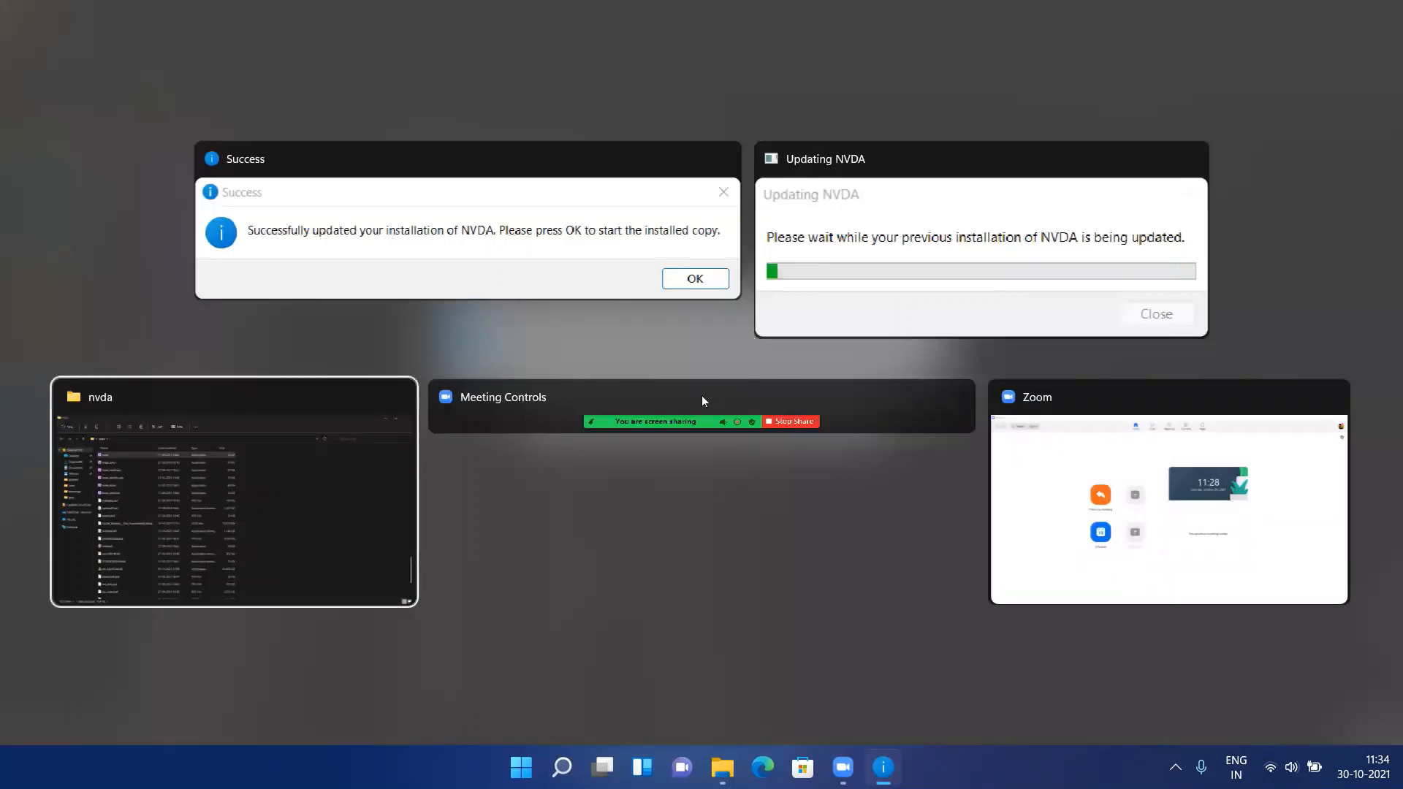
{"action": "key", "text": "alt+Tab"}
{"action": "key", "text": "alt+Tab"}
{"action": "key", "text": "alt+Tab"}
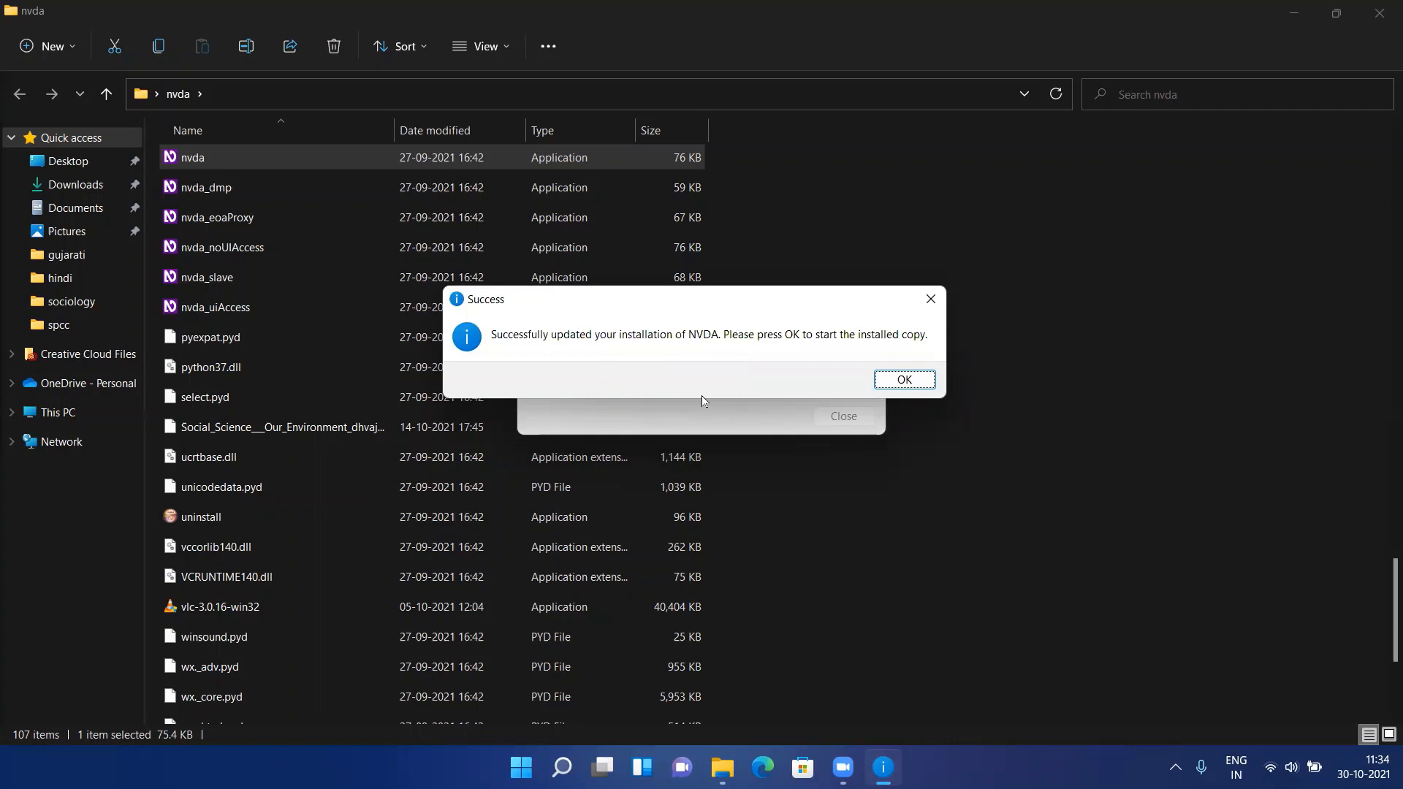
Step: Start the installed NVDA copy and accept IBMTTS as its speech synthesizer
{"action": "key", "text": "Return"}
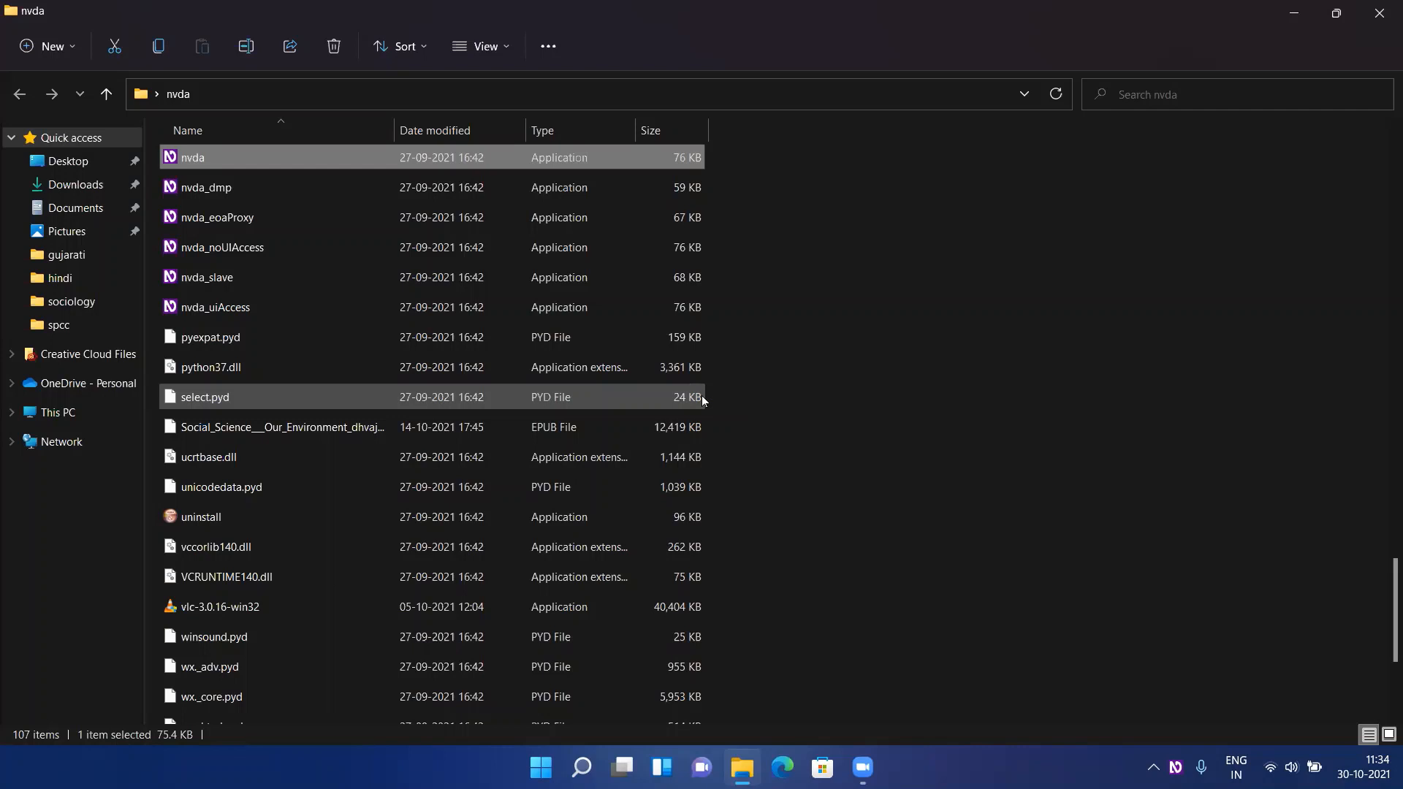
{"action": "key", "text": "ctrl+Insert+s"}
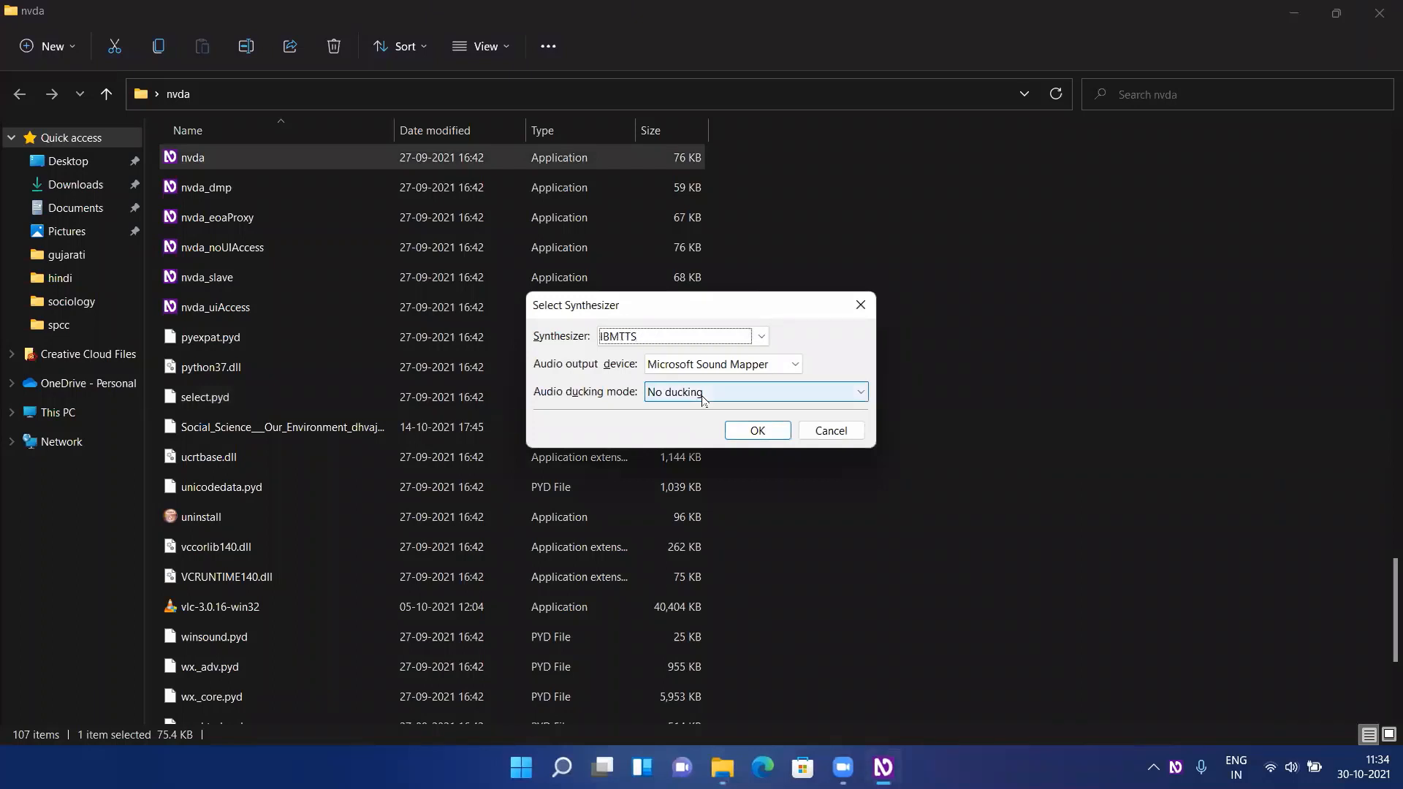
{"action": "key", "text": "Return"}
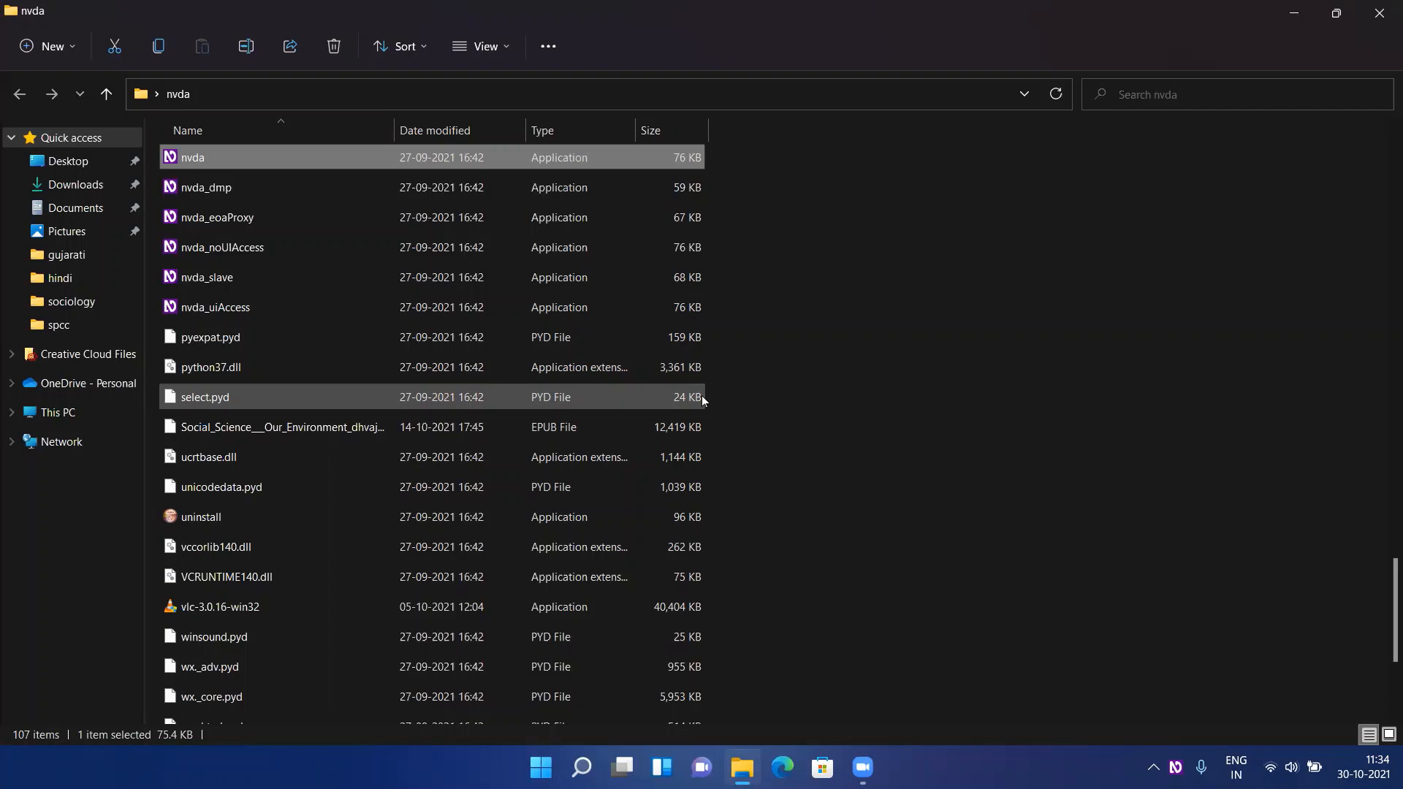
{"action": "key", "text": "F4"}
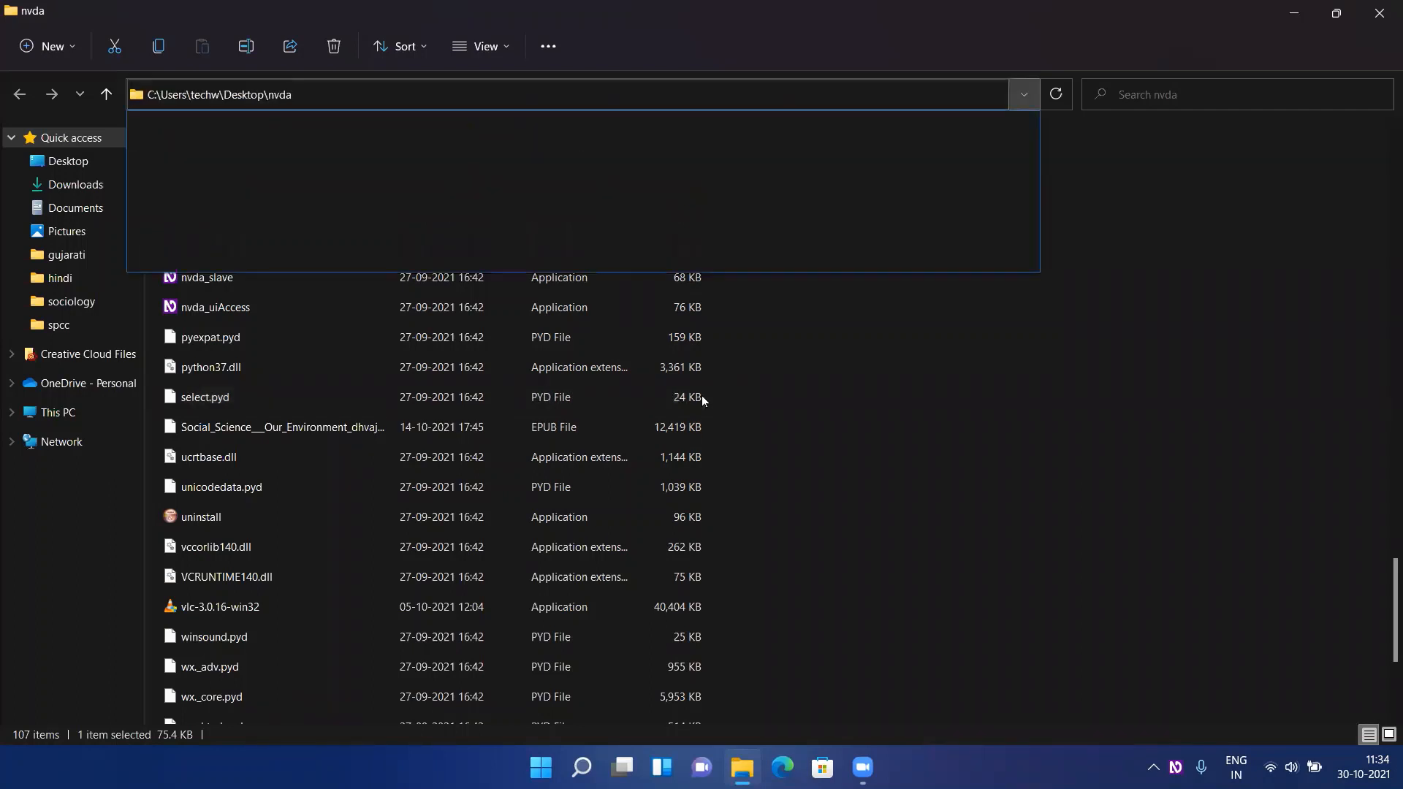
{"action": "key", "text": "Escape"}
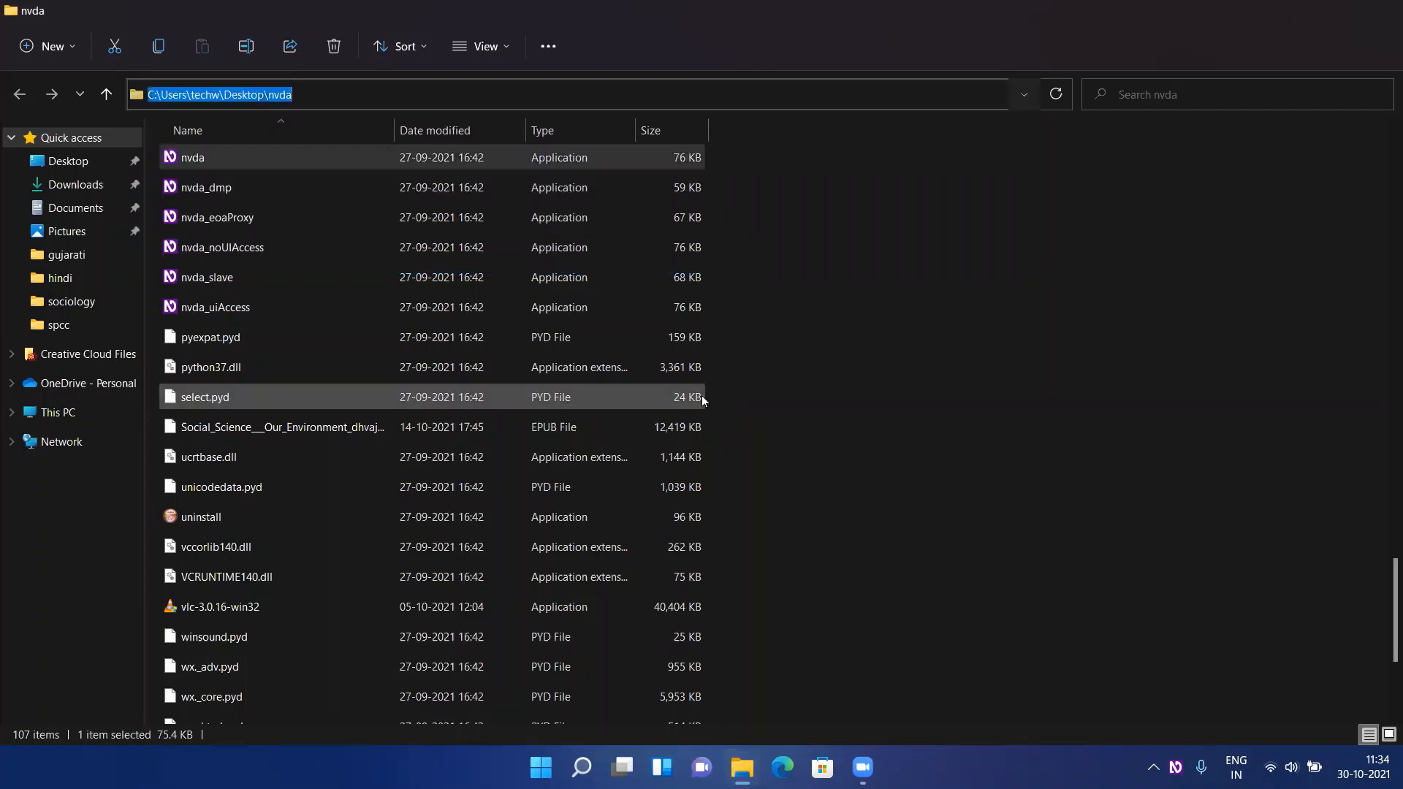
Step: Close the nvda folder window and open NVDA's add-ons manager in a maximized window
{"action": "key", "text": "alt+F4"}
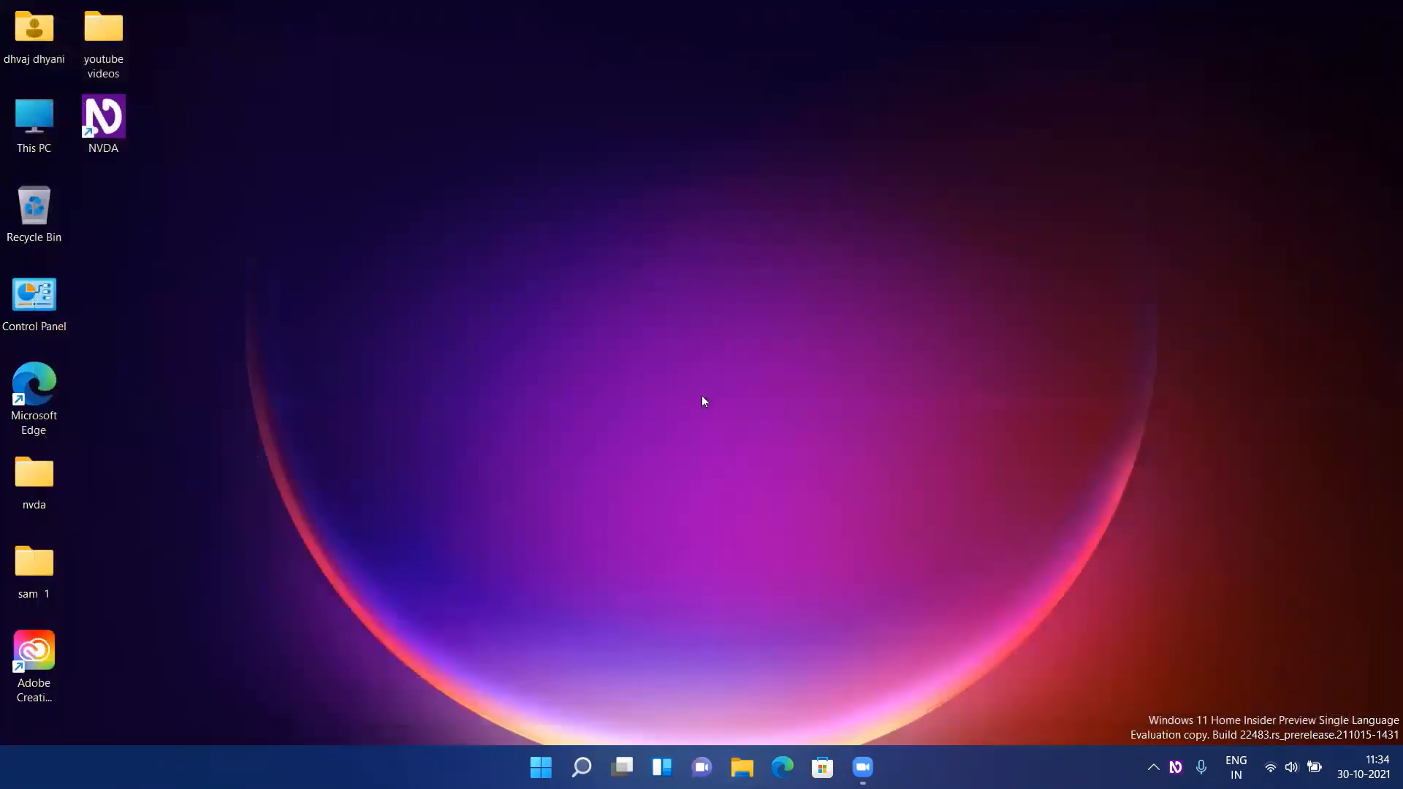
{"action": "key", "text": "insert+n"}
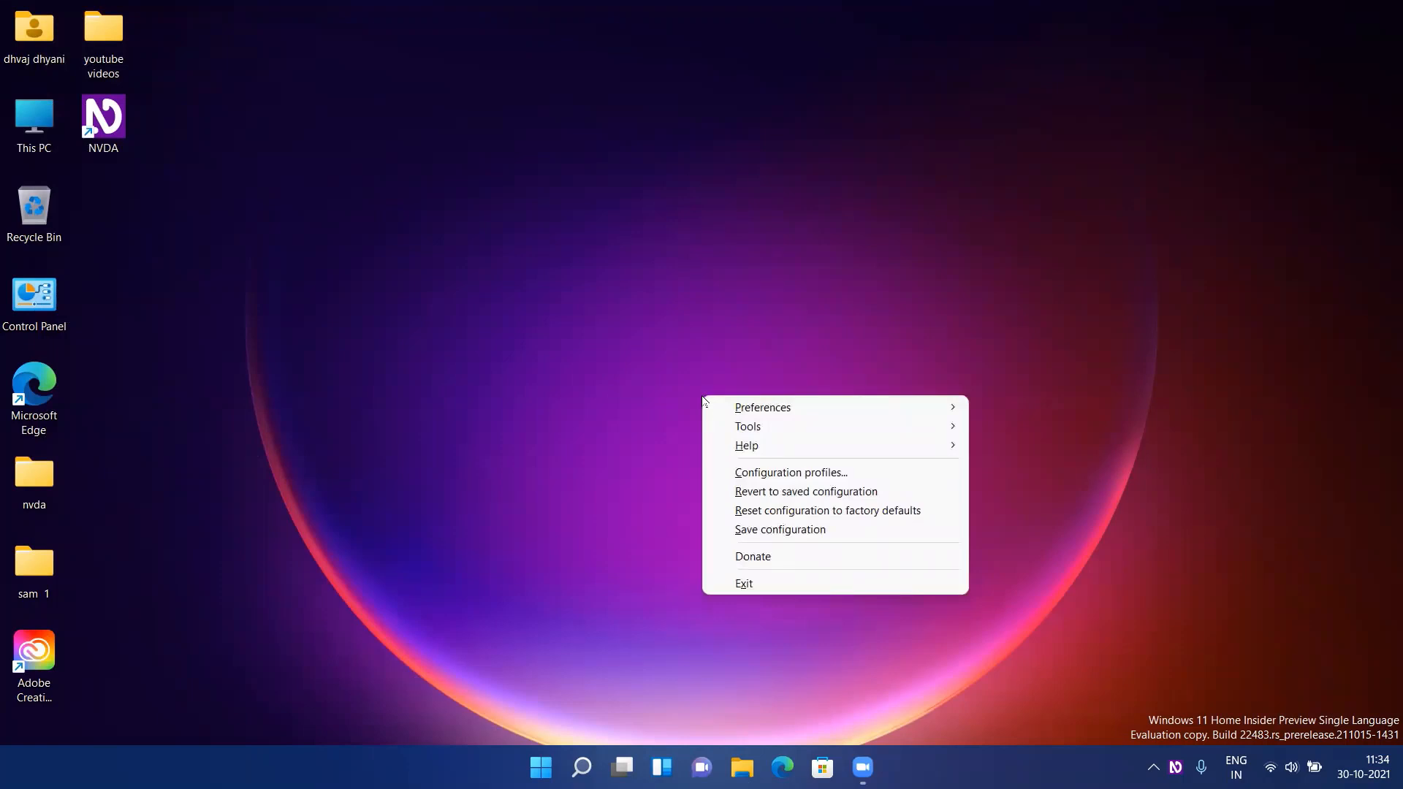
{"action": "key", "text": "Down"}
{"action": "key", "text": "Down"}
{"action": "key", "text": "Right"}
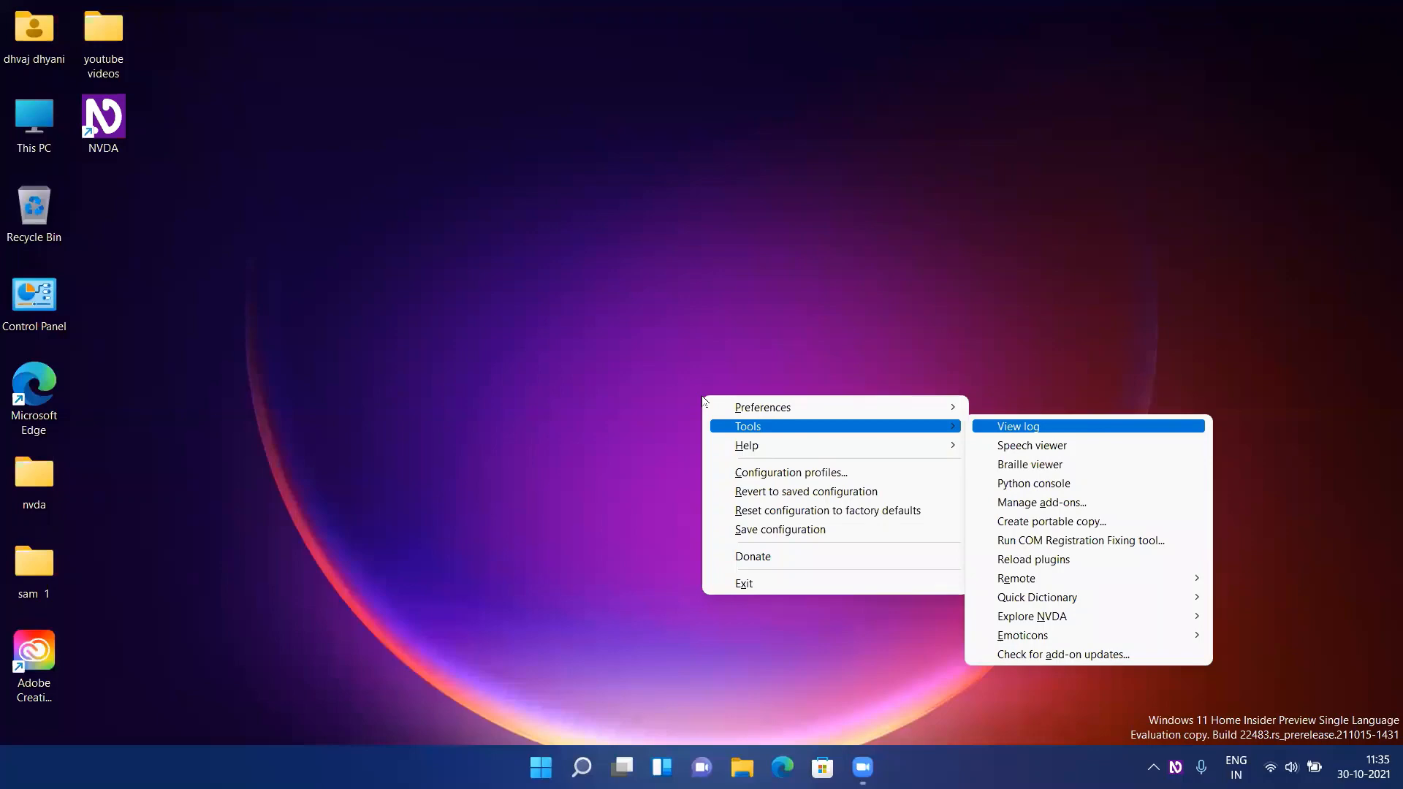
{"action": "key", "text": "Down"}
{"action": "key", "text": "Down"}
{"action": "key", "text": "Down"}
{"action": "key", "text": "Down"}
{"action": "key", "text": "Return"}
{"action": "key", "text": "super+Up"}
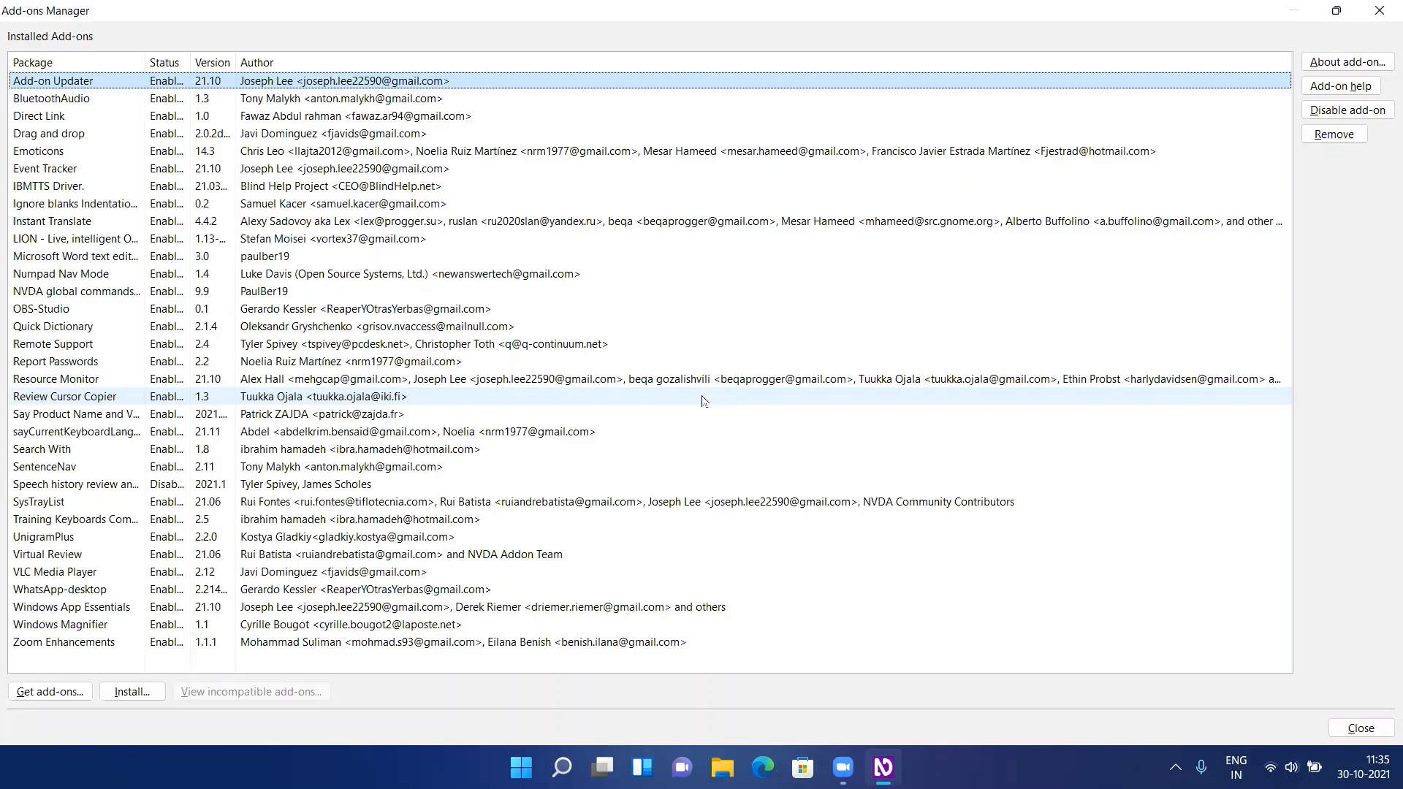
Step: Look through the installed add-ons list as far as the speech history review add-on
{"action": "key", "text": "Down"}
{"action": "key", "text": "Down"}
{"action": "key", "text": "Down"}
{"action": "key", "text": "Down"}
{"action": "key", "text": "Down"}
{"action": "key", "text": "Down"}
{"action": "key", "text": "Down"}
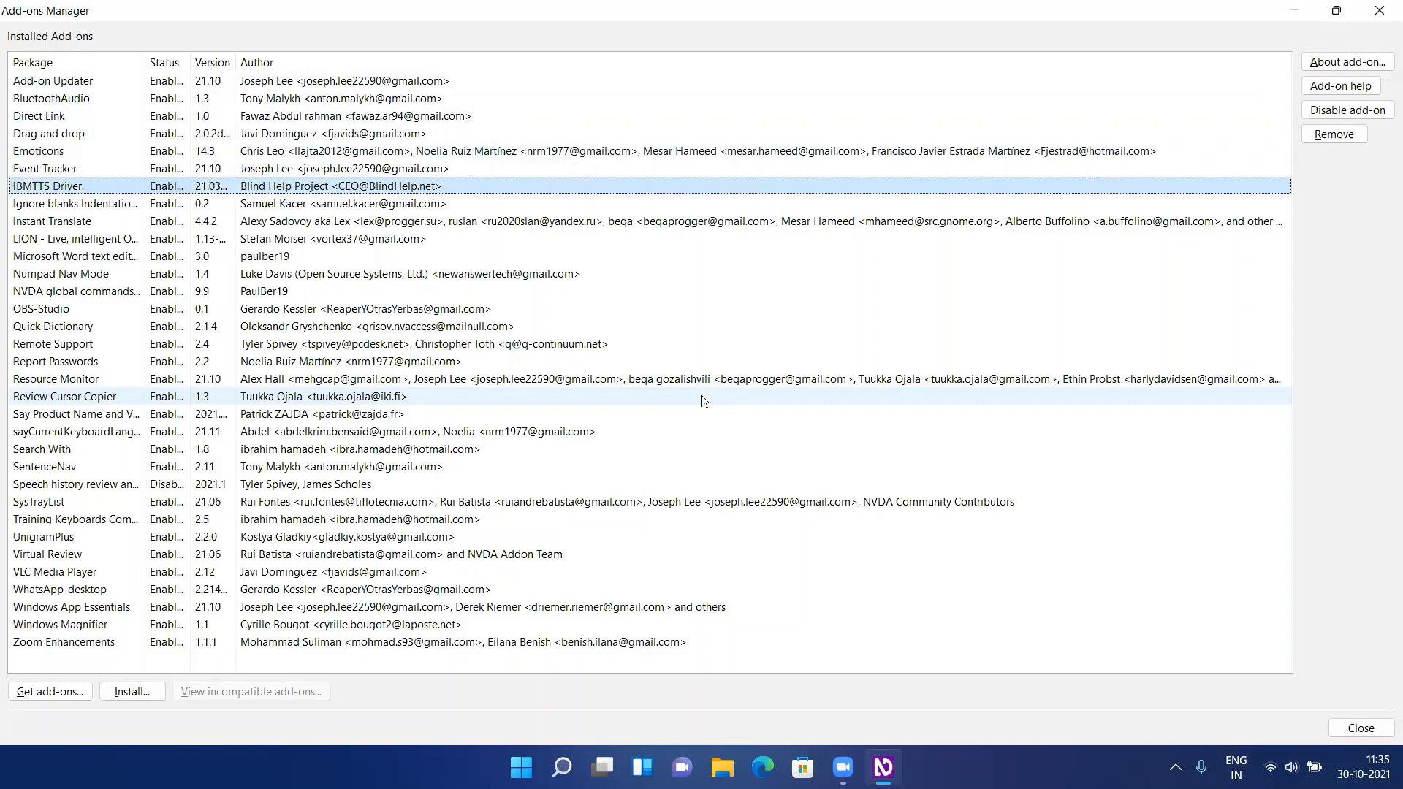
{"action": "key", "text": "Down"}
{"action": "key", "text": "Down"}
{"action": "key", "text": "Down"}
{"action": "key", "text": "Down"}
{"action": "key", "text": "Down"}
{"action": "key", "text": "Down"}
{"action": "key", "text": "Down"}
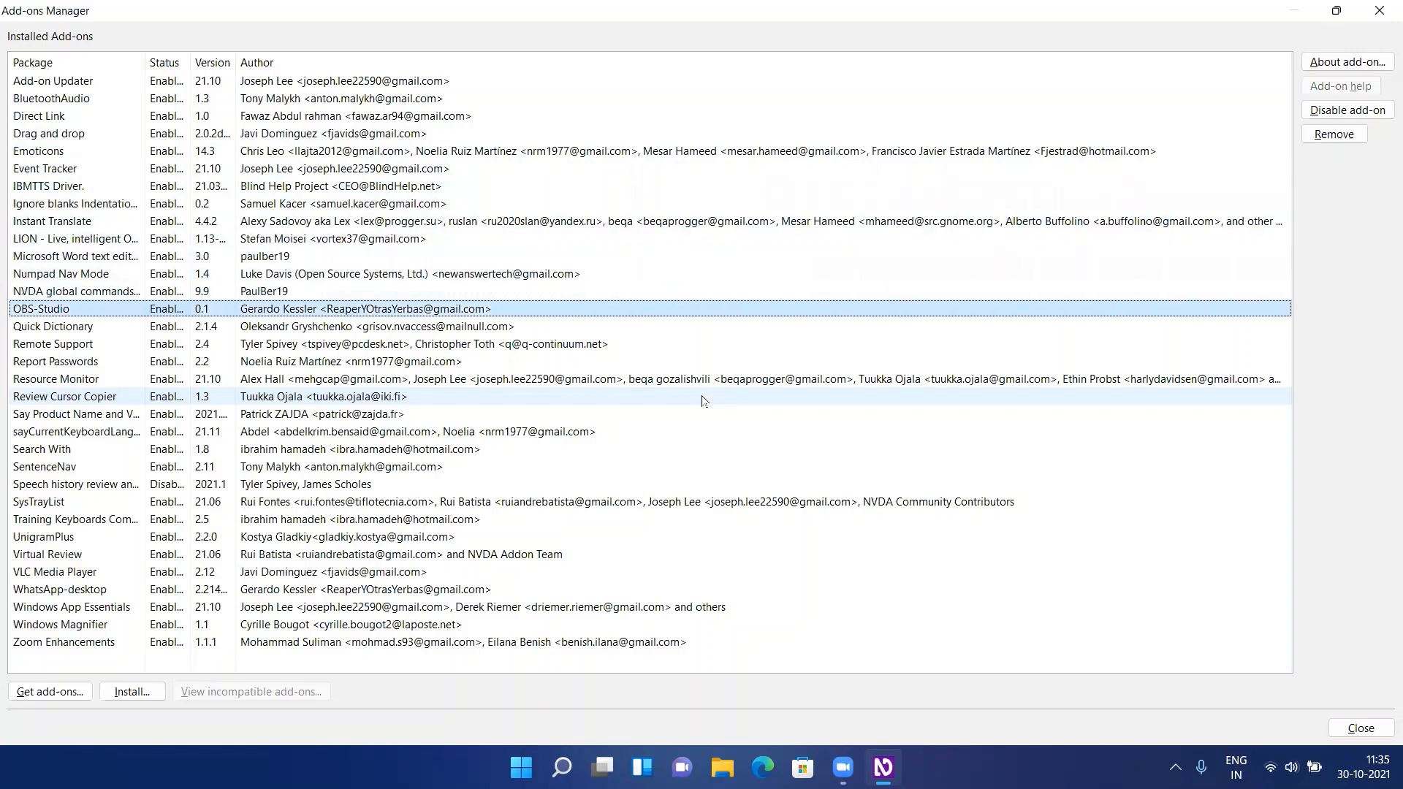
{"action": "key", "text": "Down"}
{"action": "key", "text": "Down"}
{"action": "key", "text": "Down"}
{"action": "key", "text": "Down"}
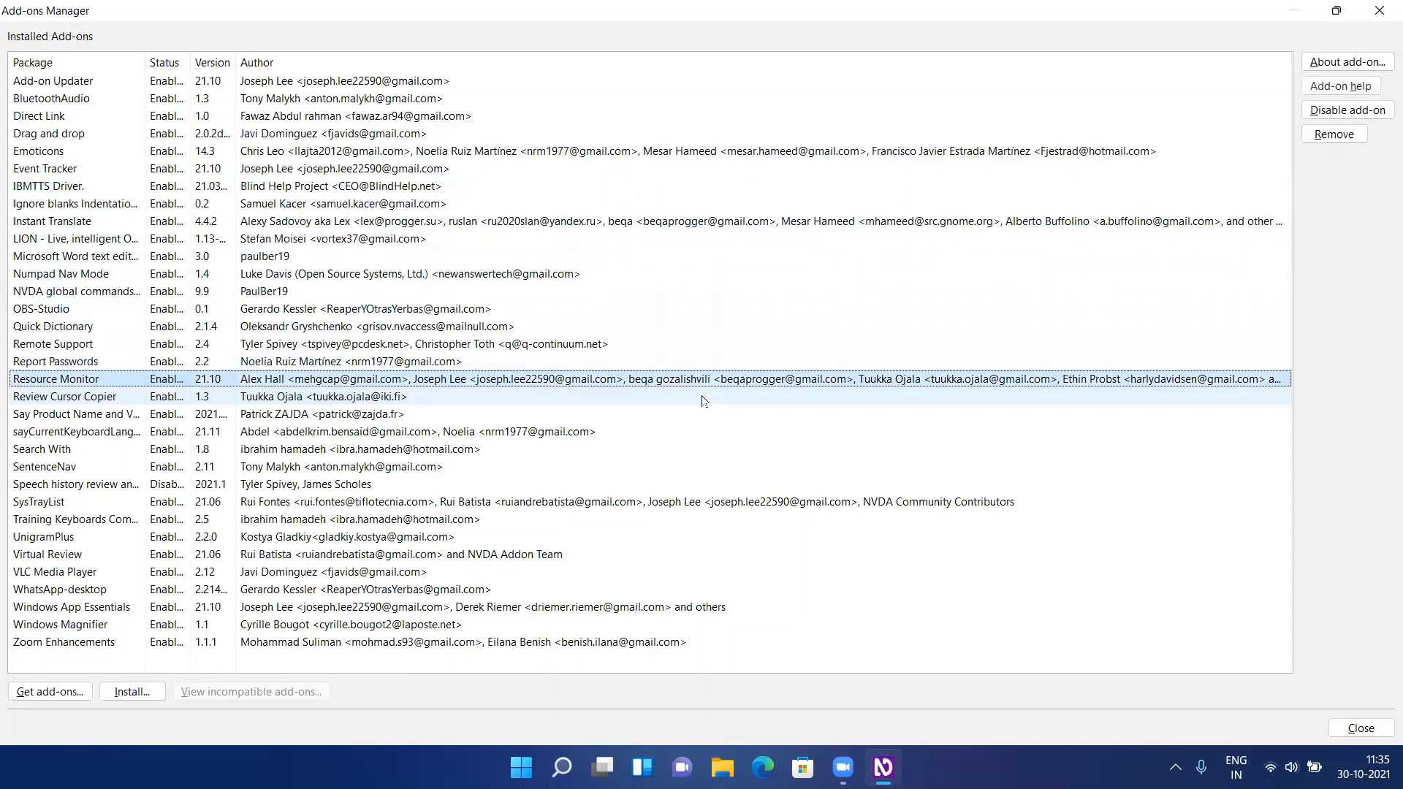
{"action": "key", "text": "Down"}
{"action": "key", "text": "Down"}
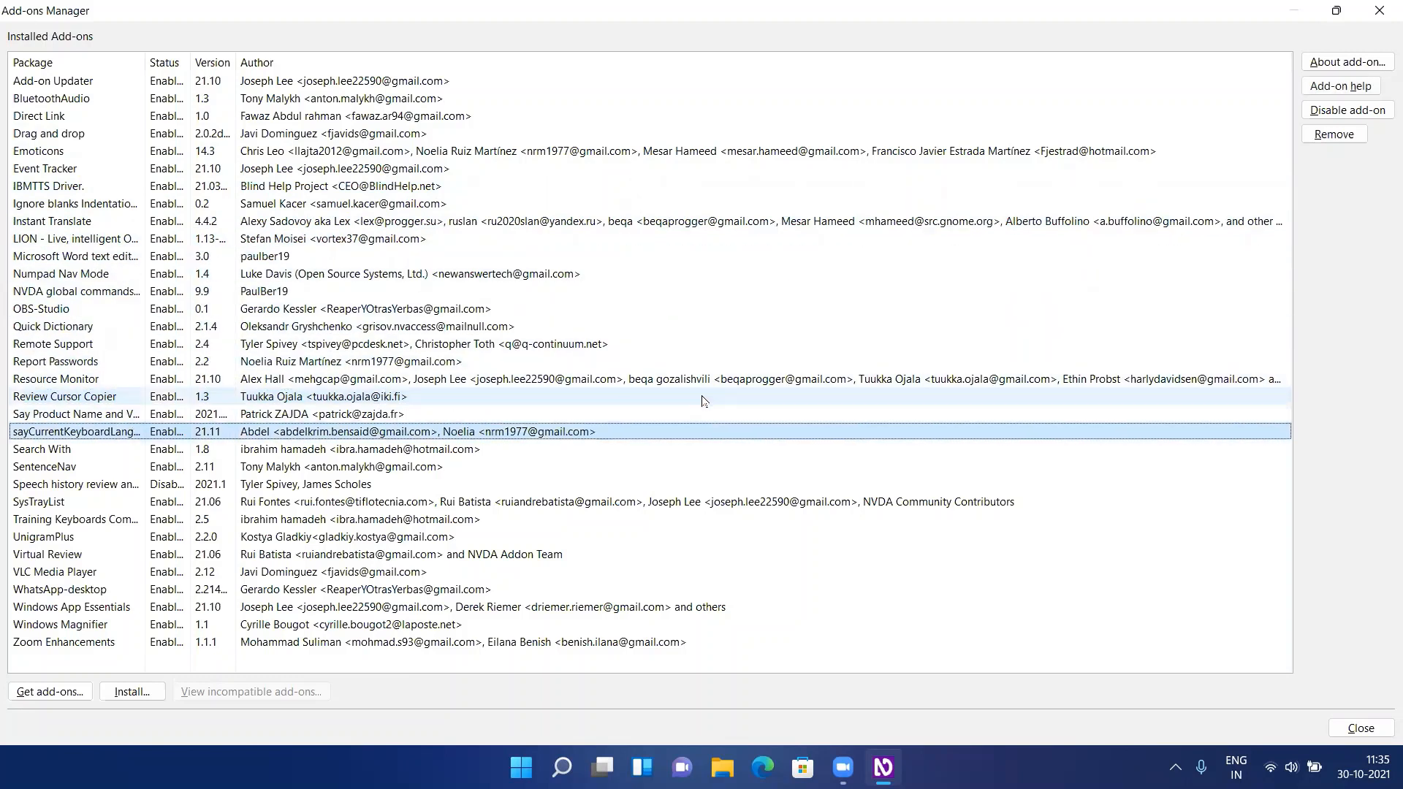
{"action": "key", "text": "Down"}
{"action": "key", "text": "Down"}
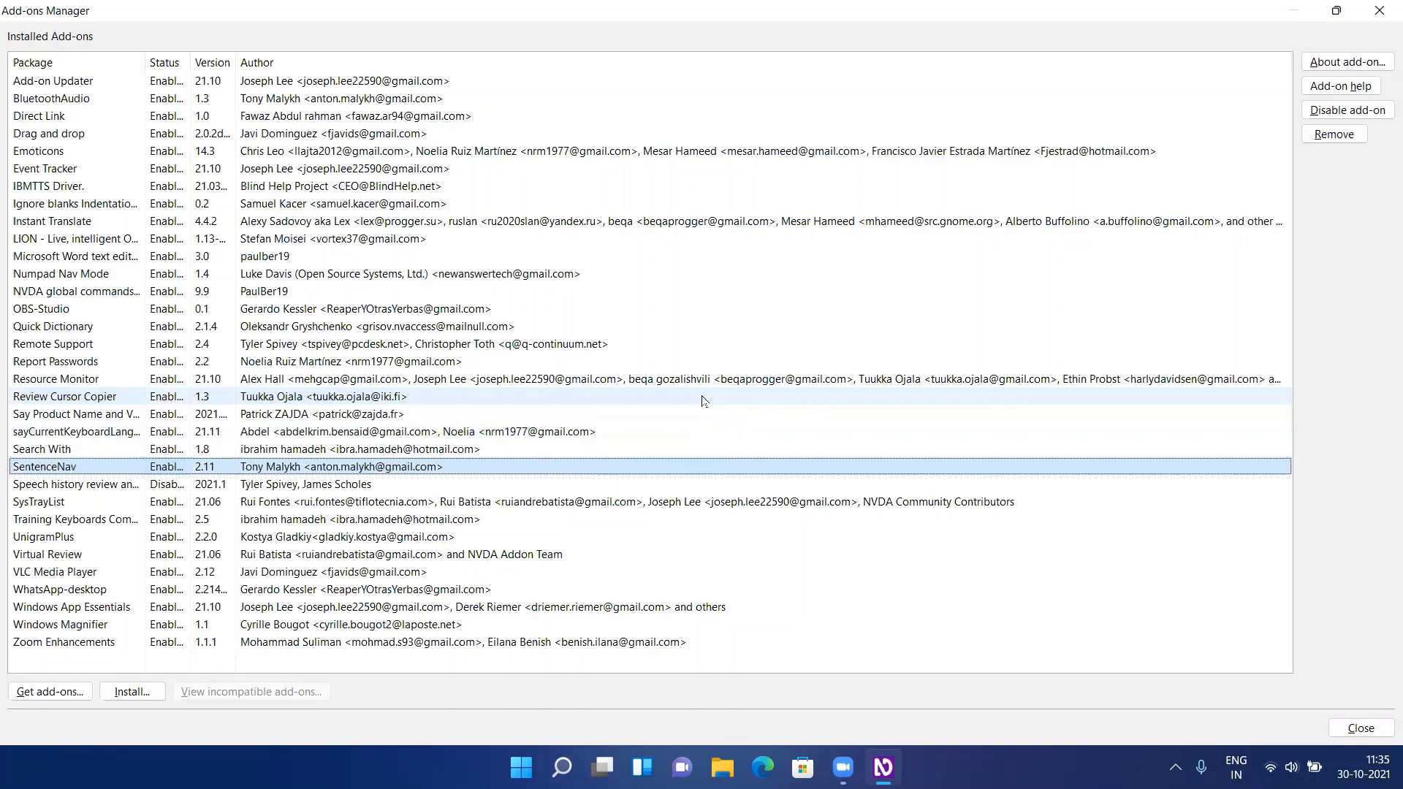
{"action": "key", "text": "Down"}
{"action": "key", "text": "Down"}
{"action": "key", "text": "Up"}
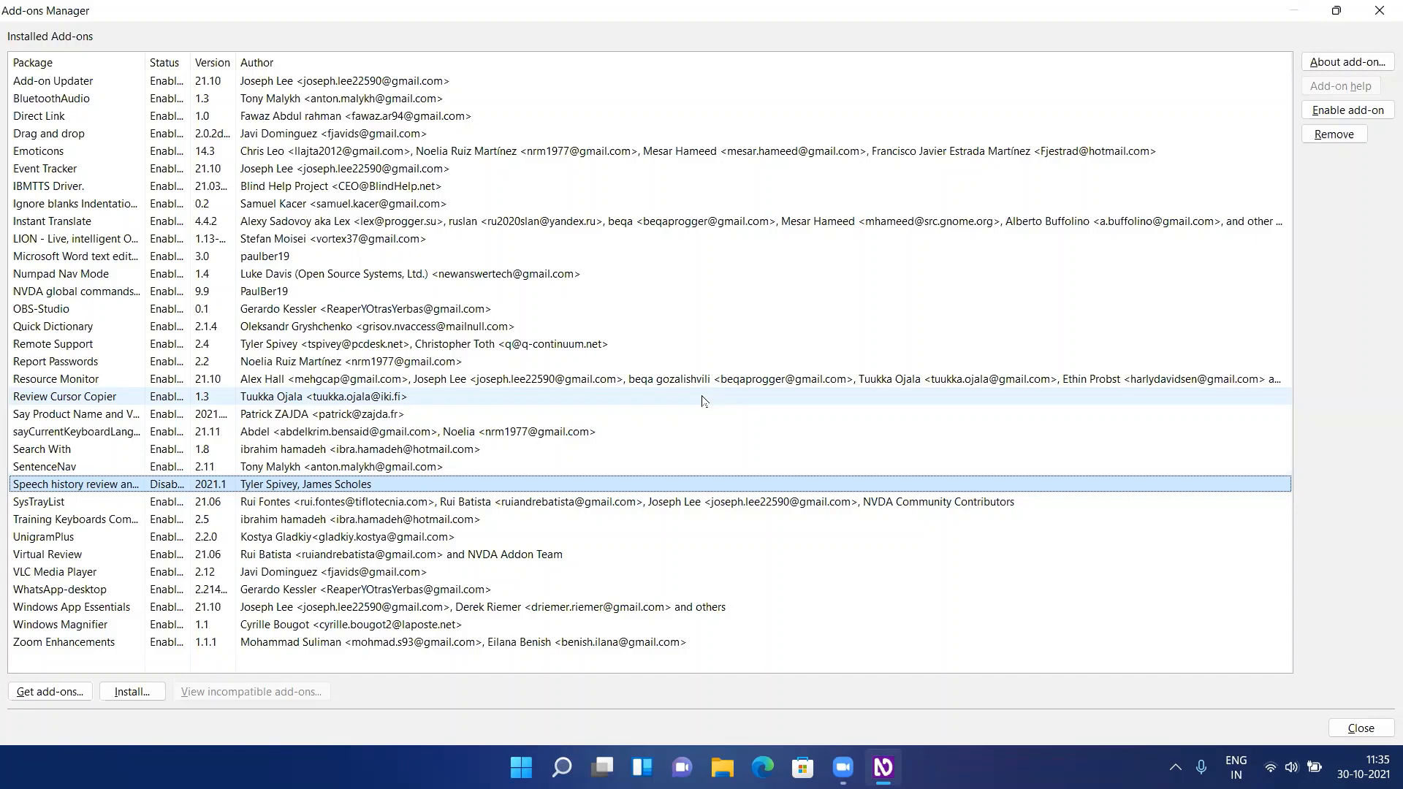
Step: Review the actions available for the speech history review add-on, leaving it unchanged, and close the add-ons manager
{"action": "key", "text": "Tab"}
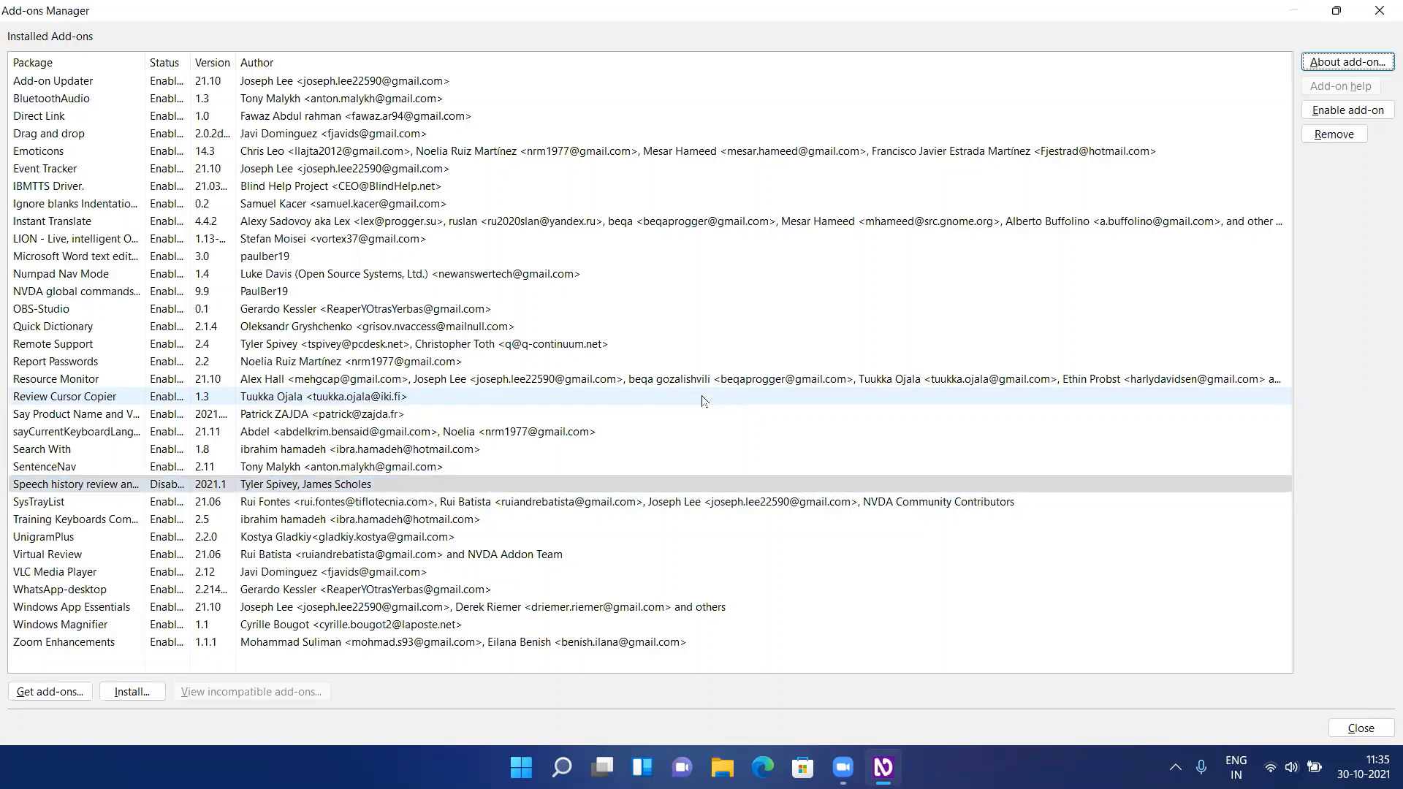
{"action": "key", "text": "Tab"}
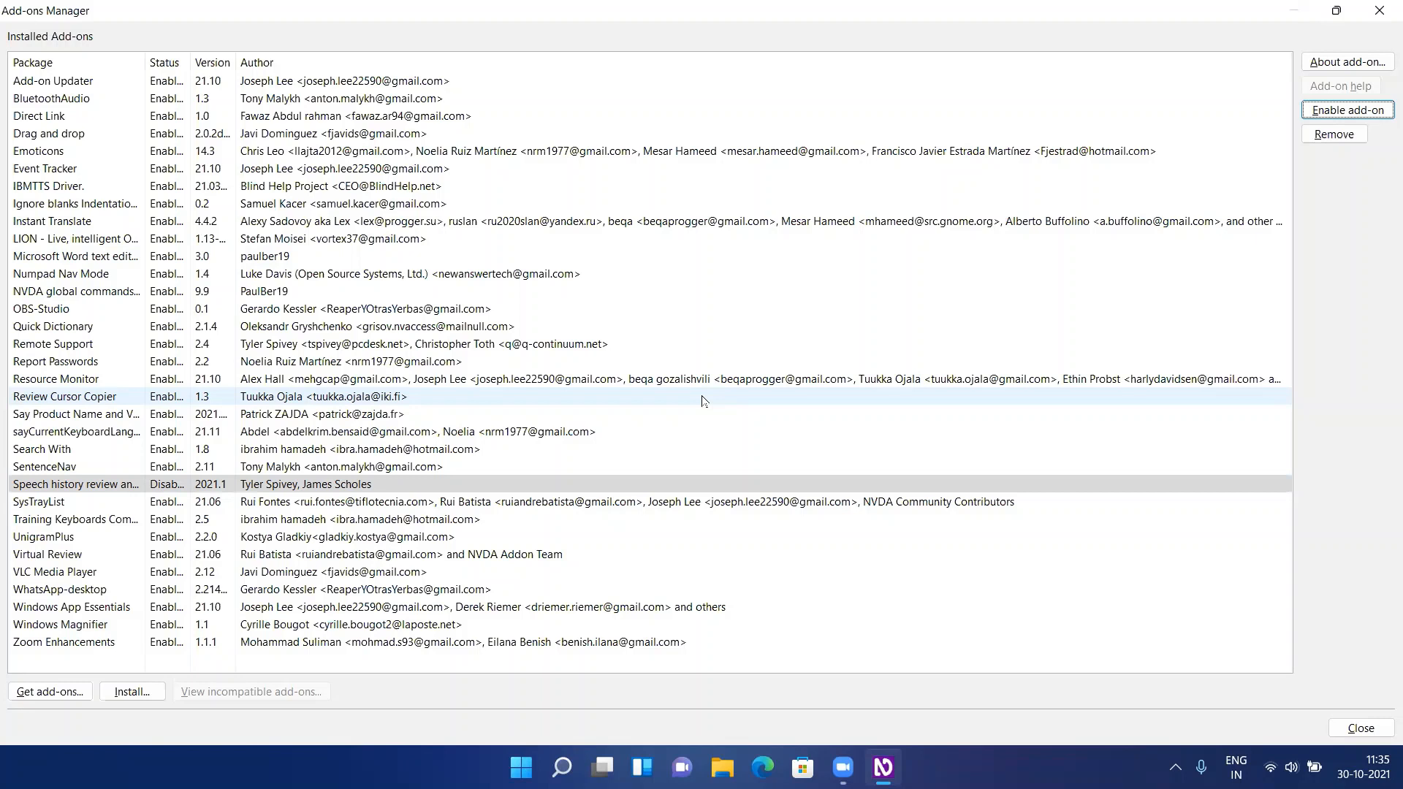
{"action": "key", "text": "Tab"}
{"action": "key", "text": "Tab"}
{"action": "key", "text": "Tab"}
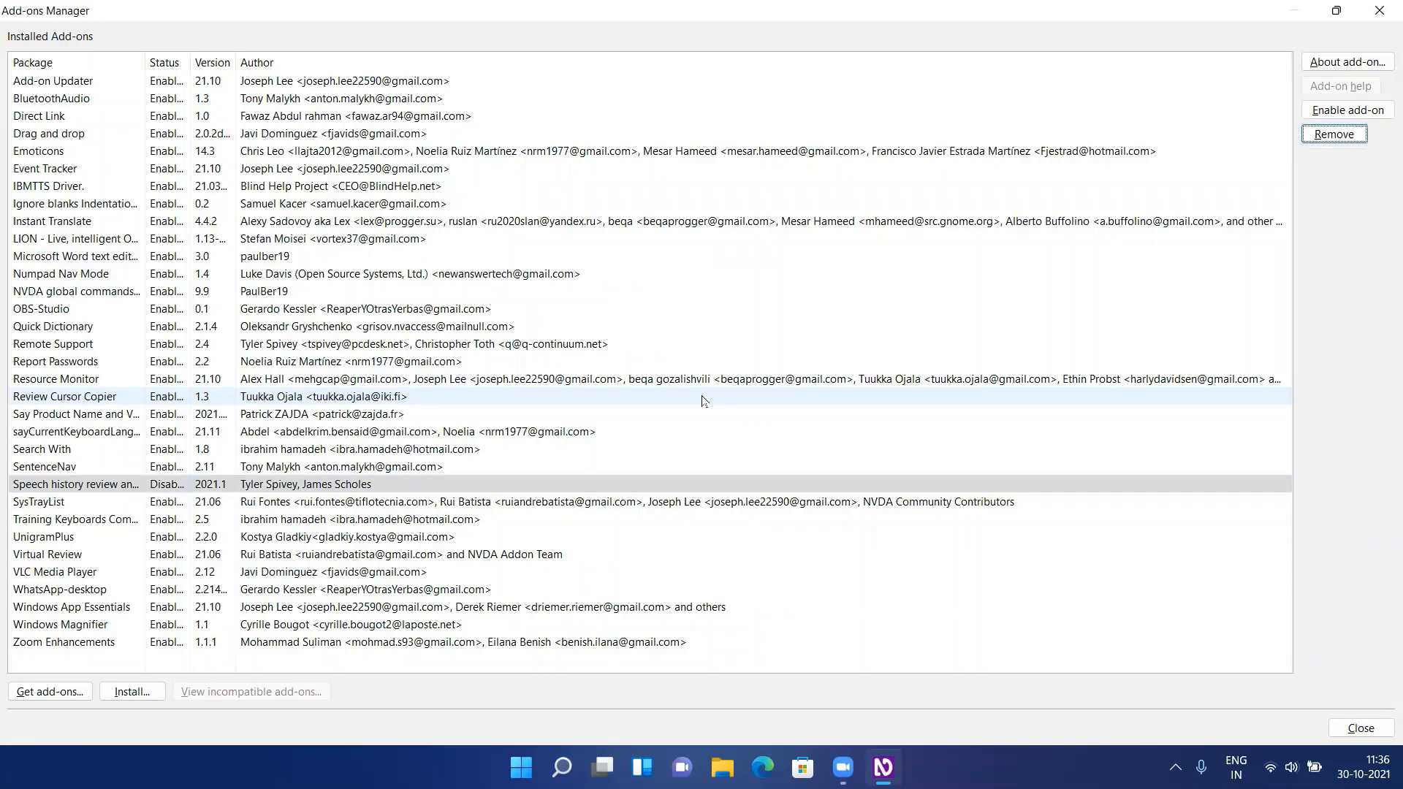
{"action": "key", "text": "Tab"}
{"action": "key", "text": "Return"}
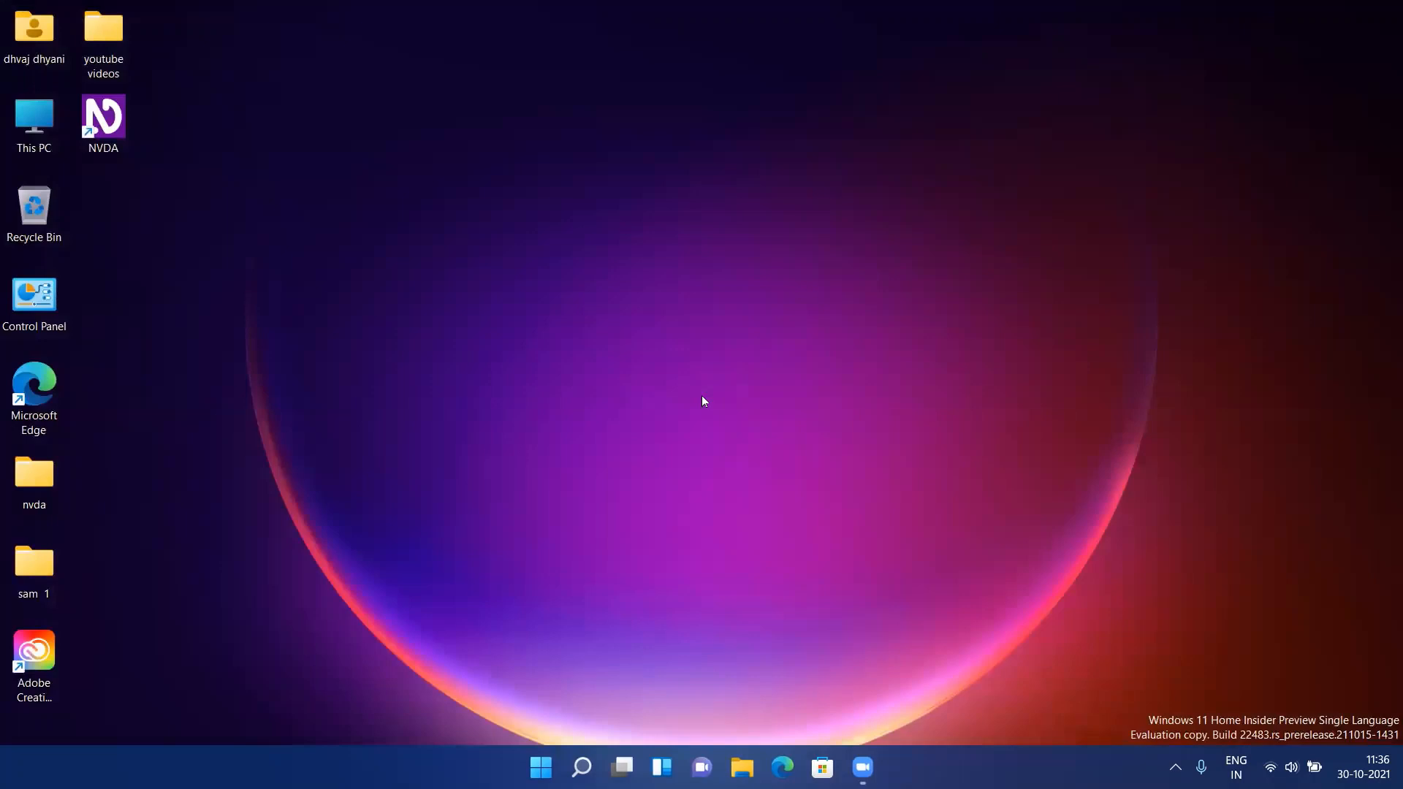
Step: Open the NVDA Settings dialog from NVDA's preferences
{"action": "key", "text": "Insert+n"}
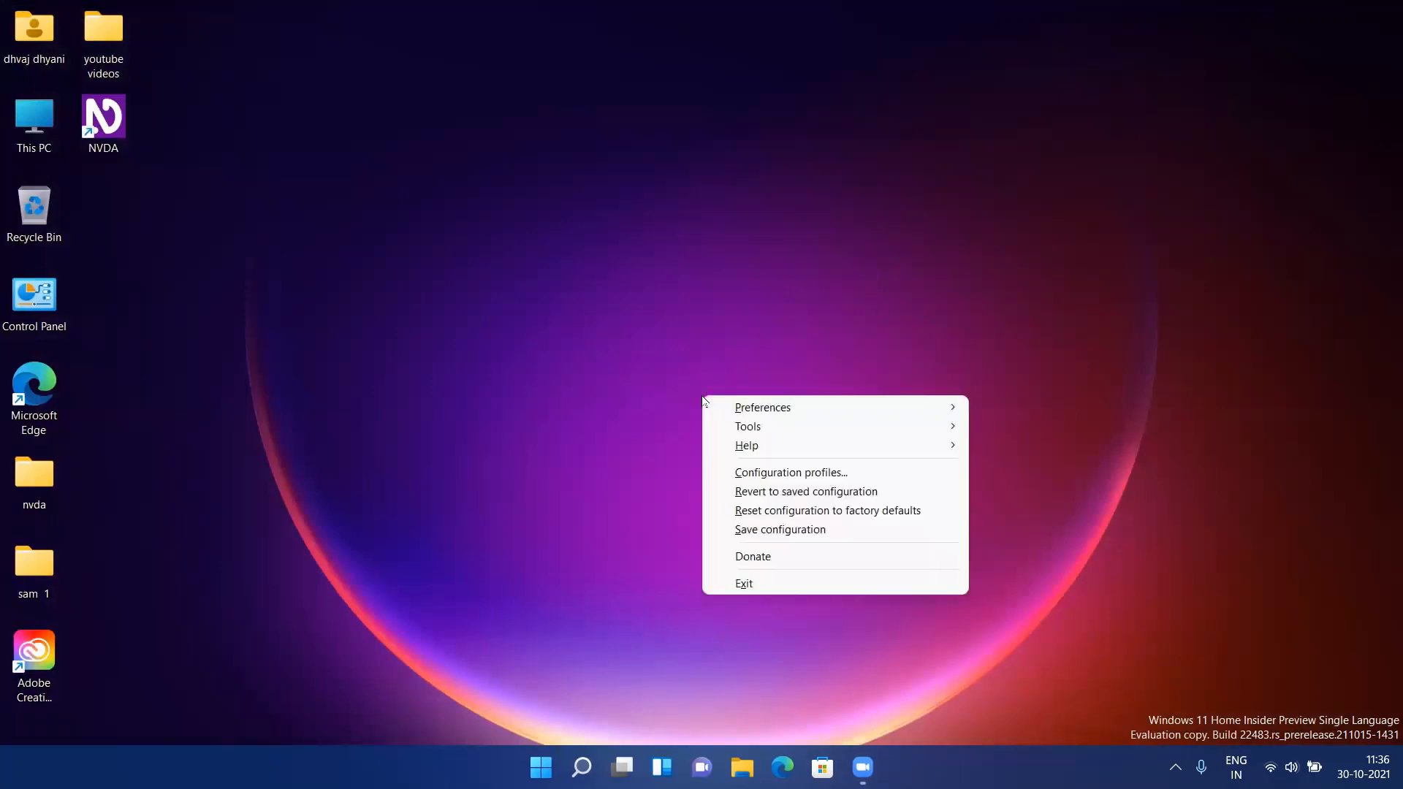
{"action": "key", "text": "Down"}
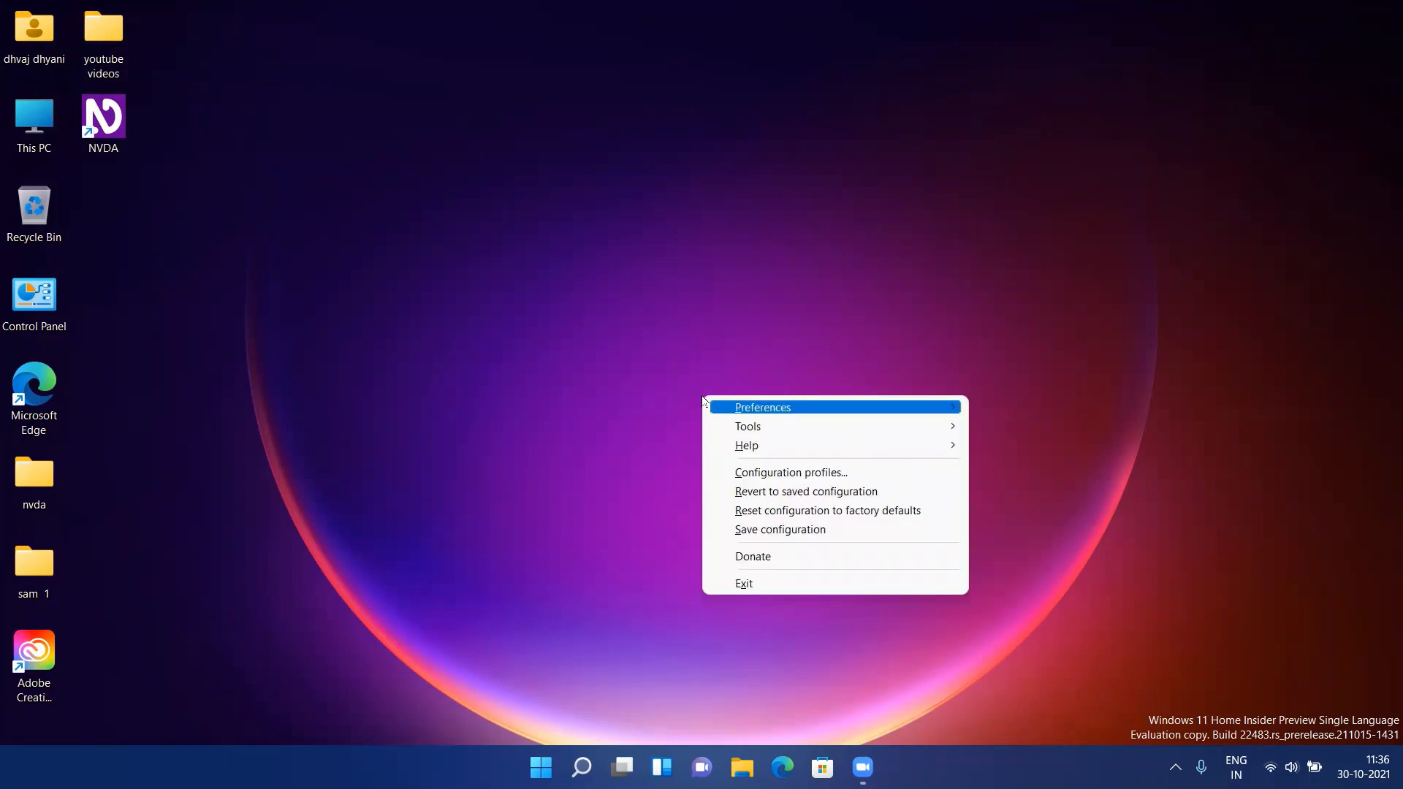
{"action": "key", "text": "Right"}
{"action": "key", "text": "Return"}
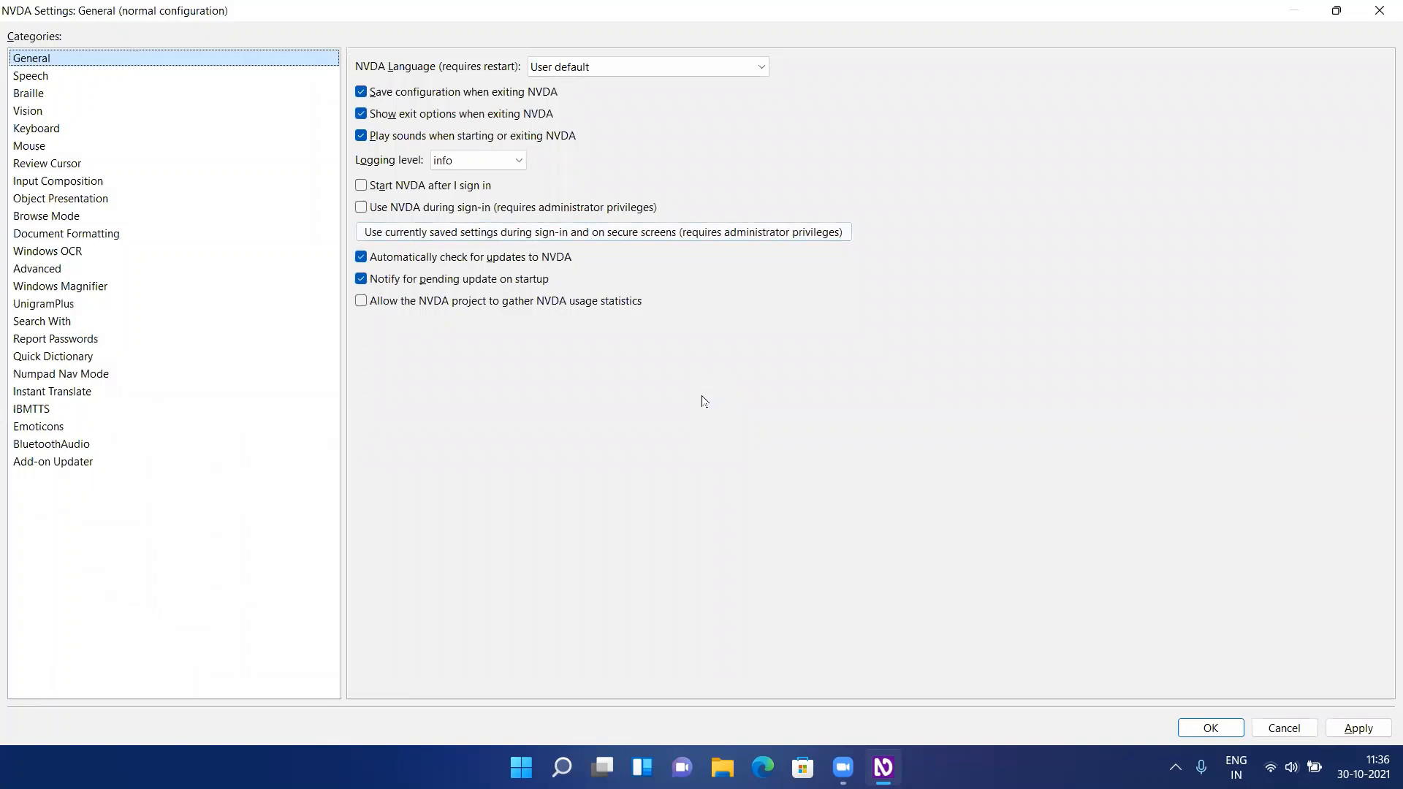
Step: Examine the Document Formatting category and its first font reporting options
{"action": "key", "text": "d"}
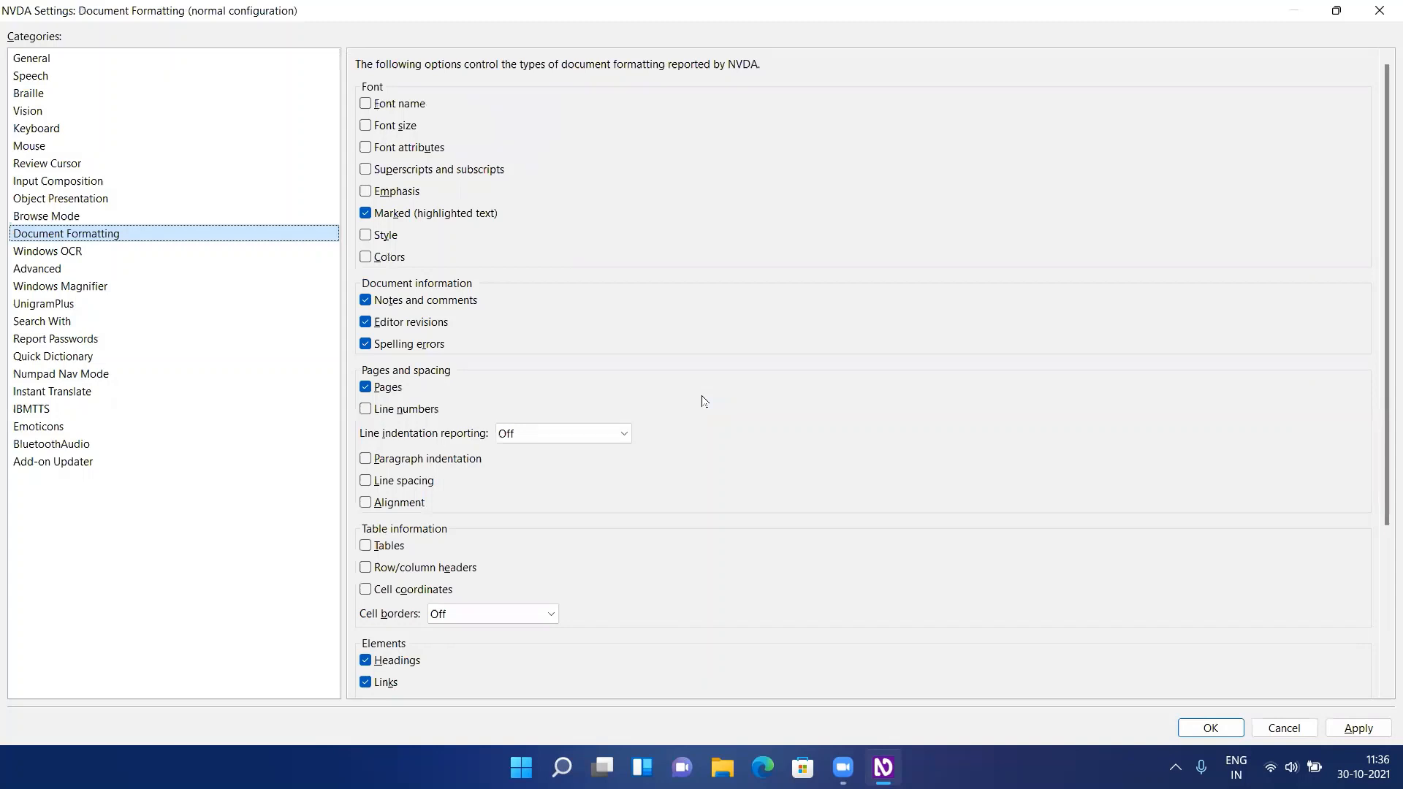
{"action": "key", "text": "Tab"}
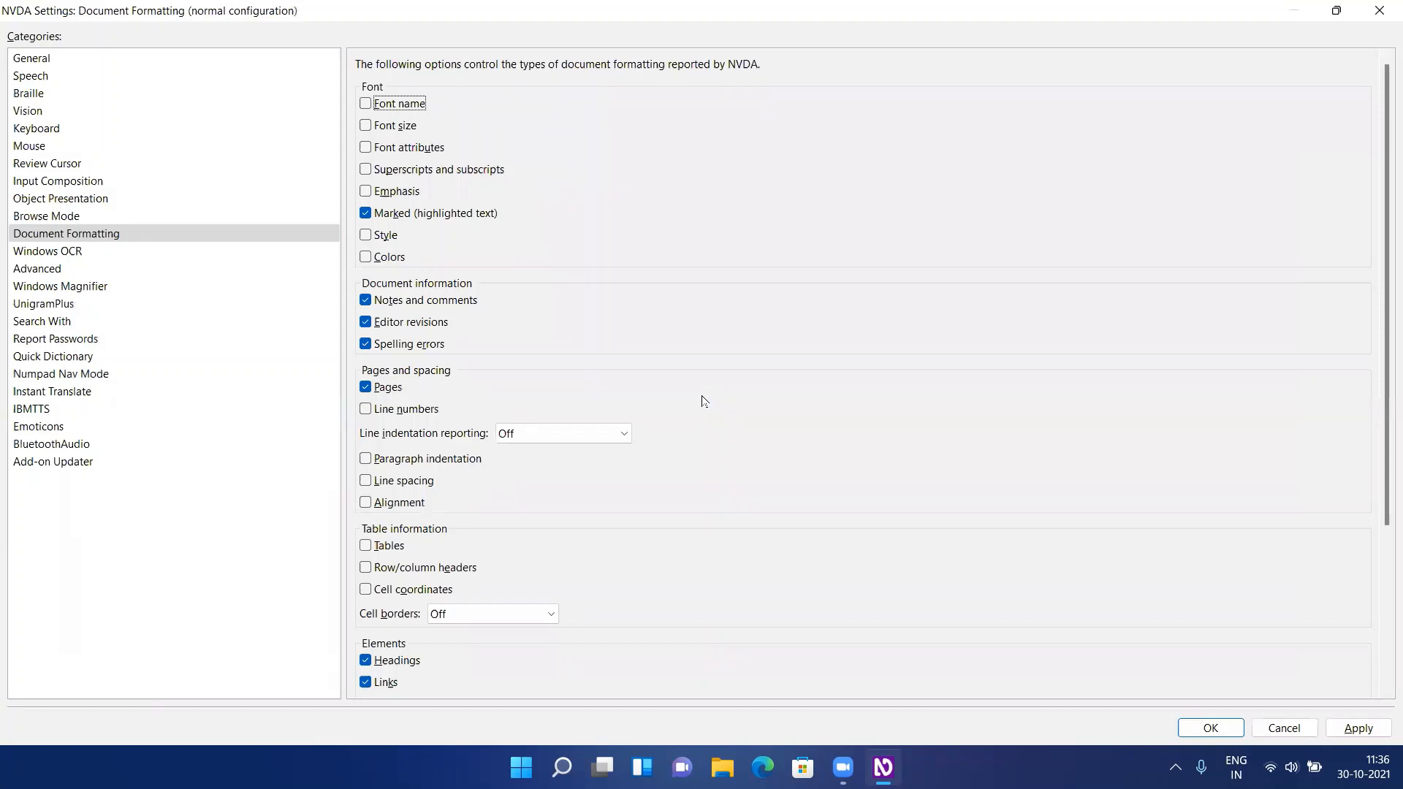
{"action": "key", "text": "Tab"}
{"action": "key", "text": "Tab"}
{"action": "key", "text": "shift+Tab"}
{"action": "key", "text": "shift+Tab"}
{"action": "key", "text": "shift+Tab"}
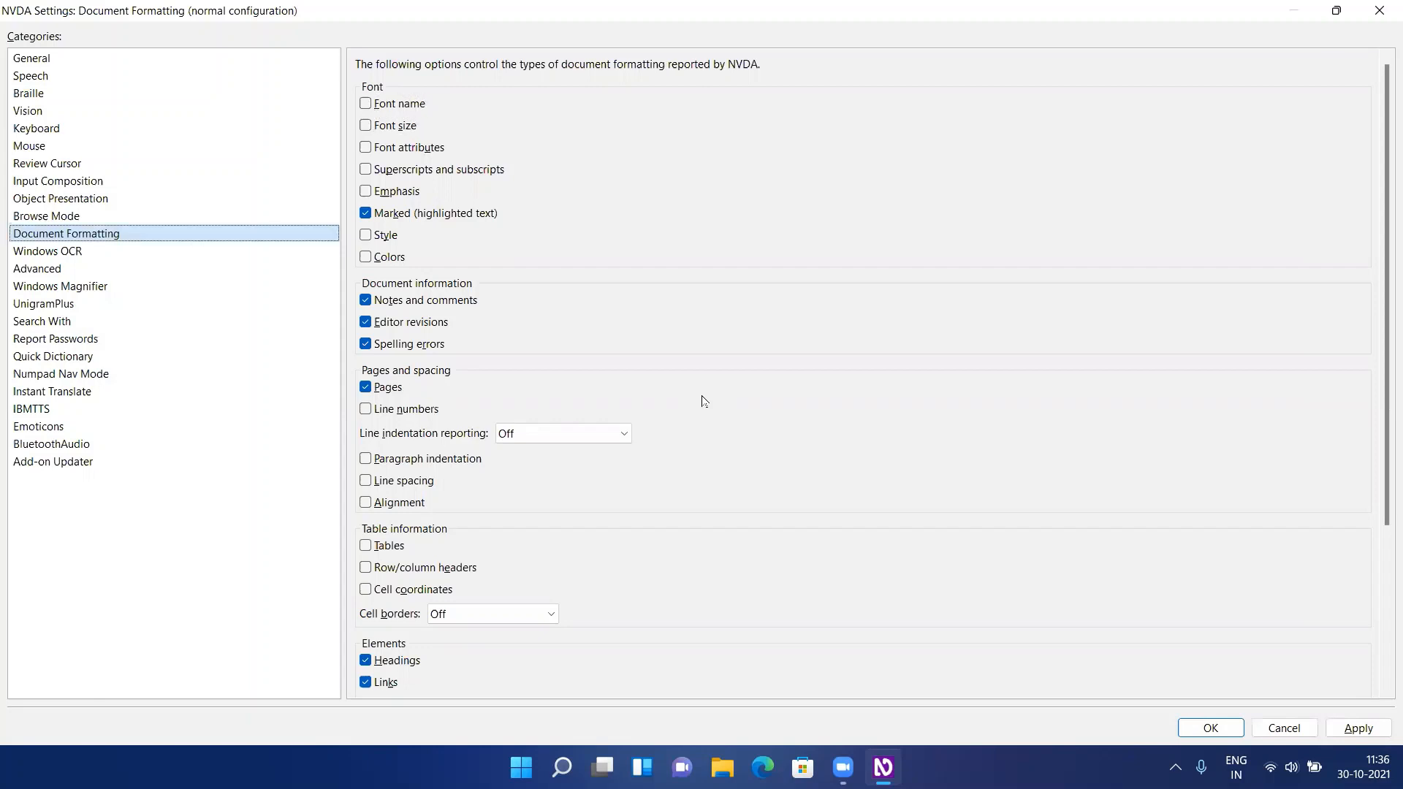
Step: Show the Advanced settings category and acknowledge that changing these settings may cause NVDA to function incorrectly
{"action": "key", "text": "Up"}
{"action": "key", "text": "Down"}
{"action": "key", "text": "Down"}
{"action": "key", "text": "Down"}
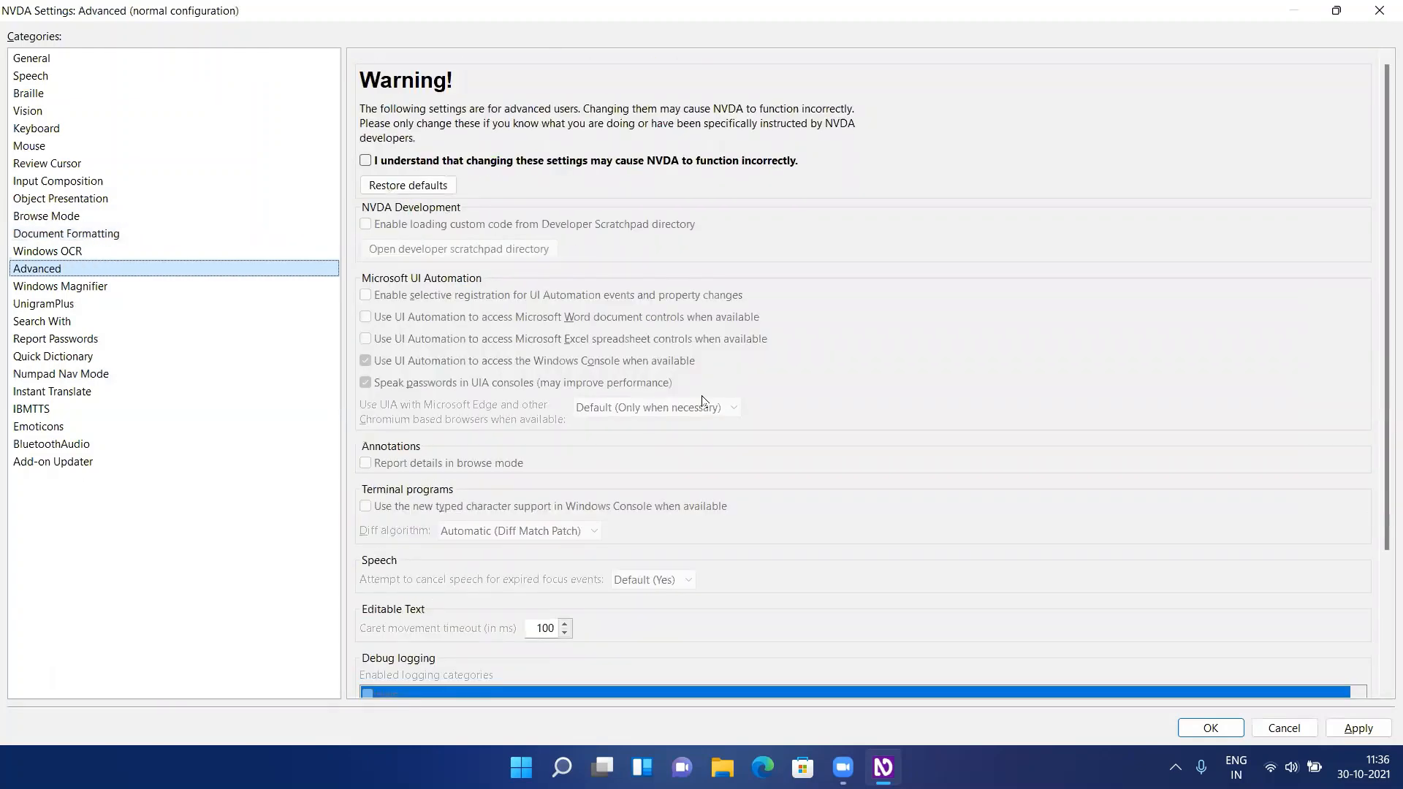
{"action": "key", "text": "Tab"}
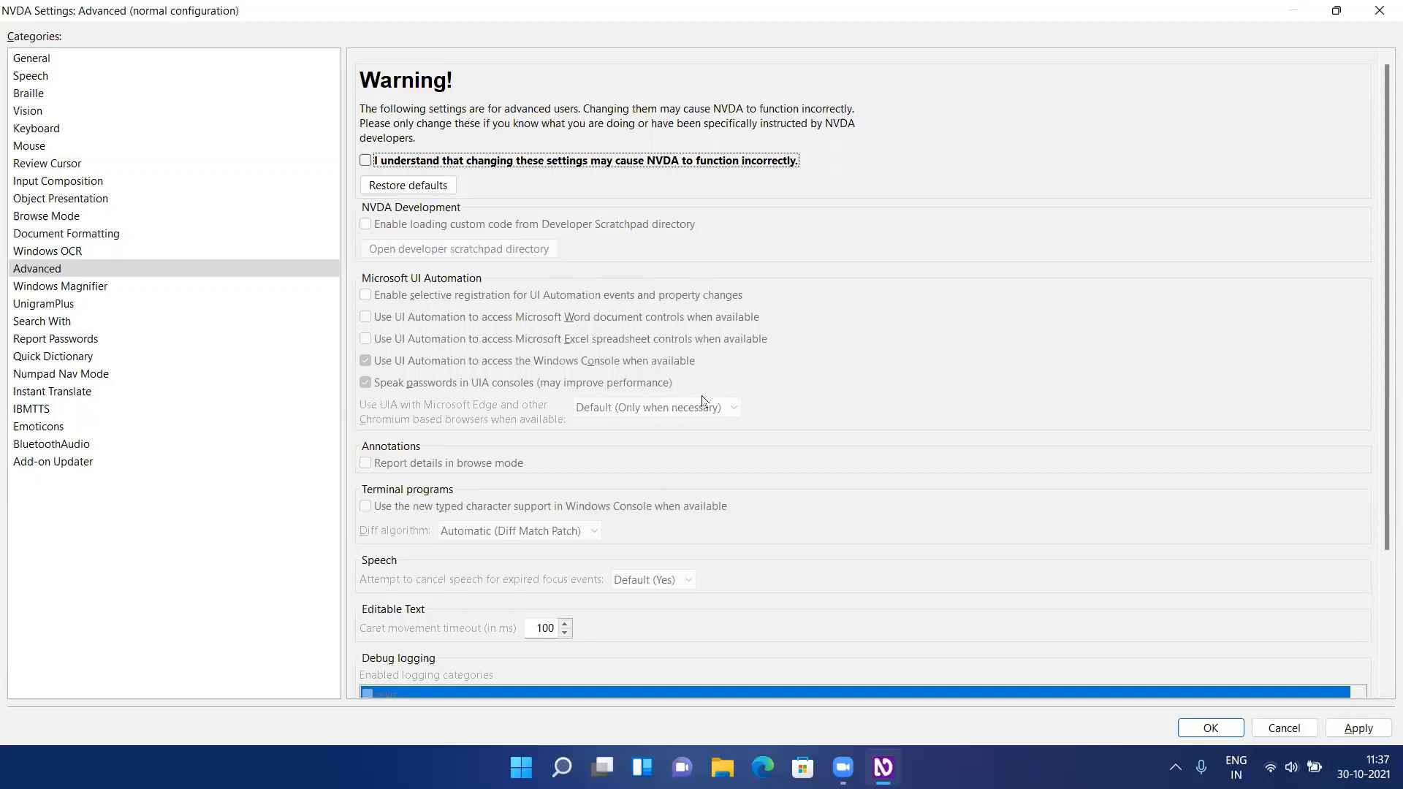
{"action": "key", "text": "space"}
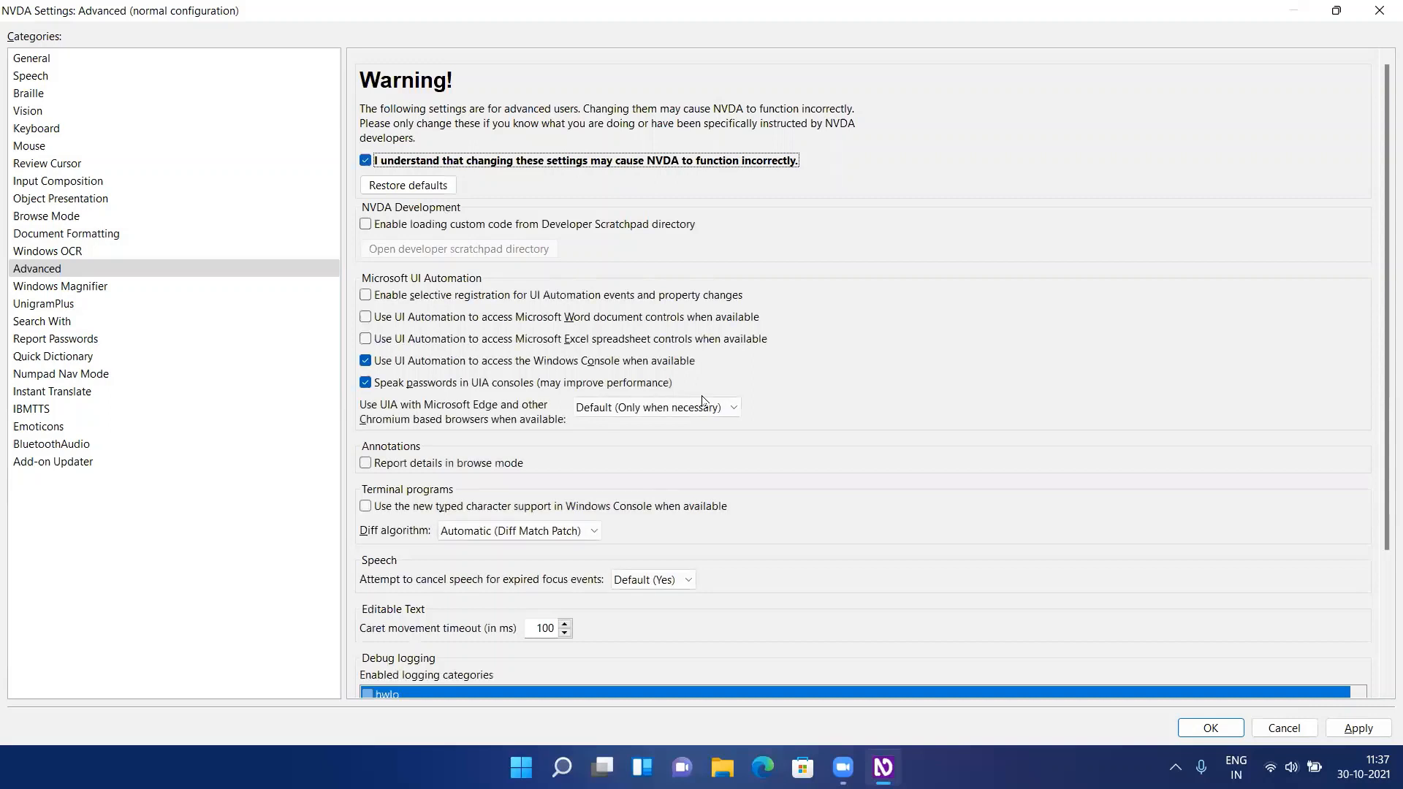
Step: Review the advanced options from restoring defaults through using UI Automation for Microsoft Word document controls
{"action": "key", "text": "Tab"}
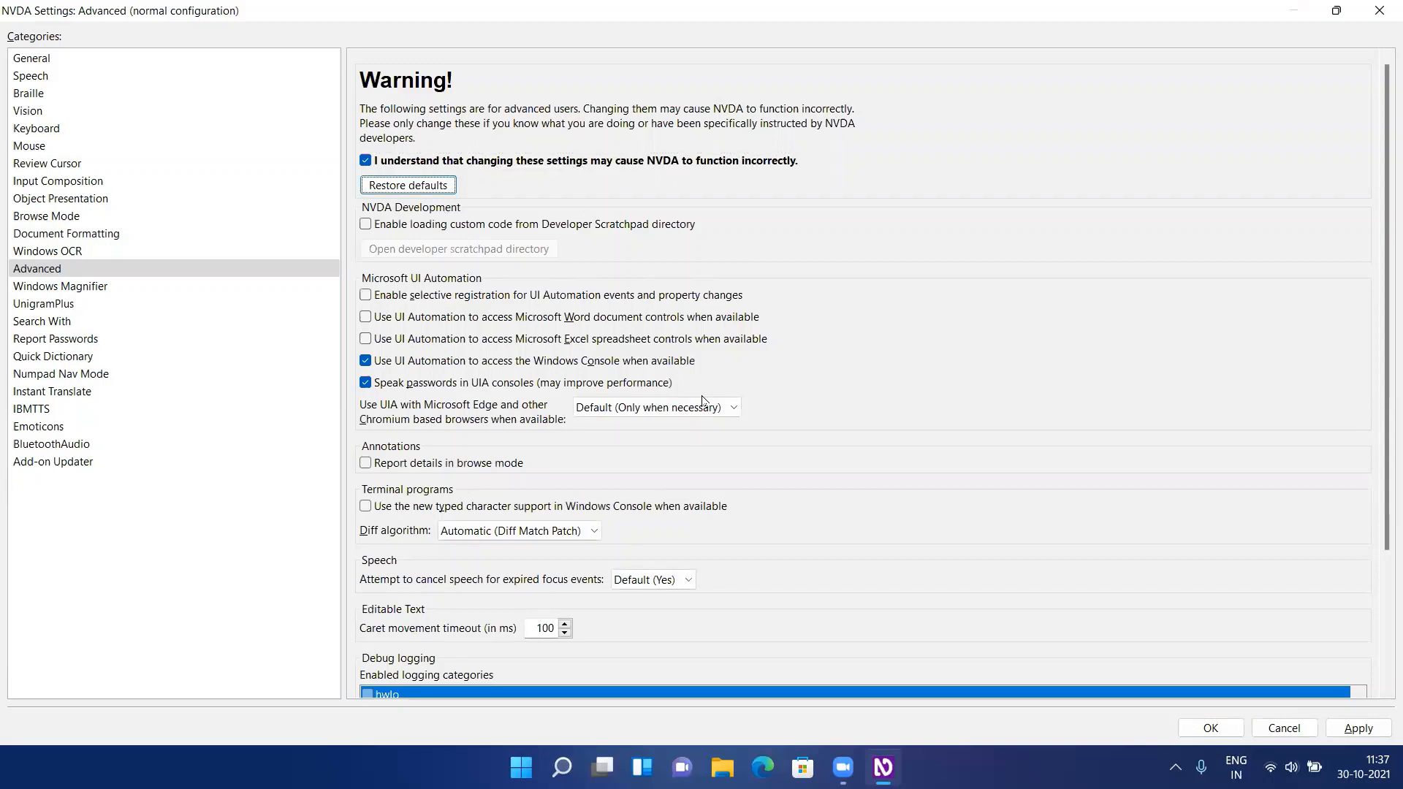
{"action": "key", "text": "Tab"}
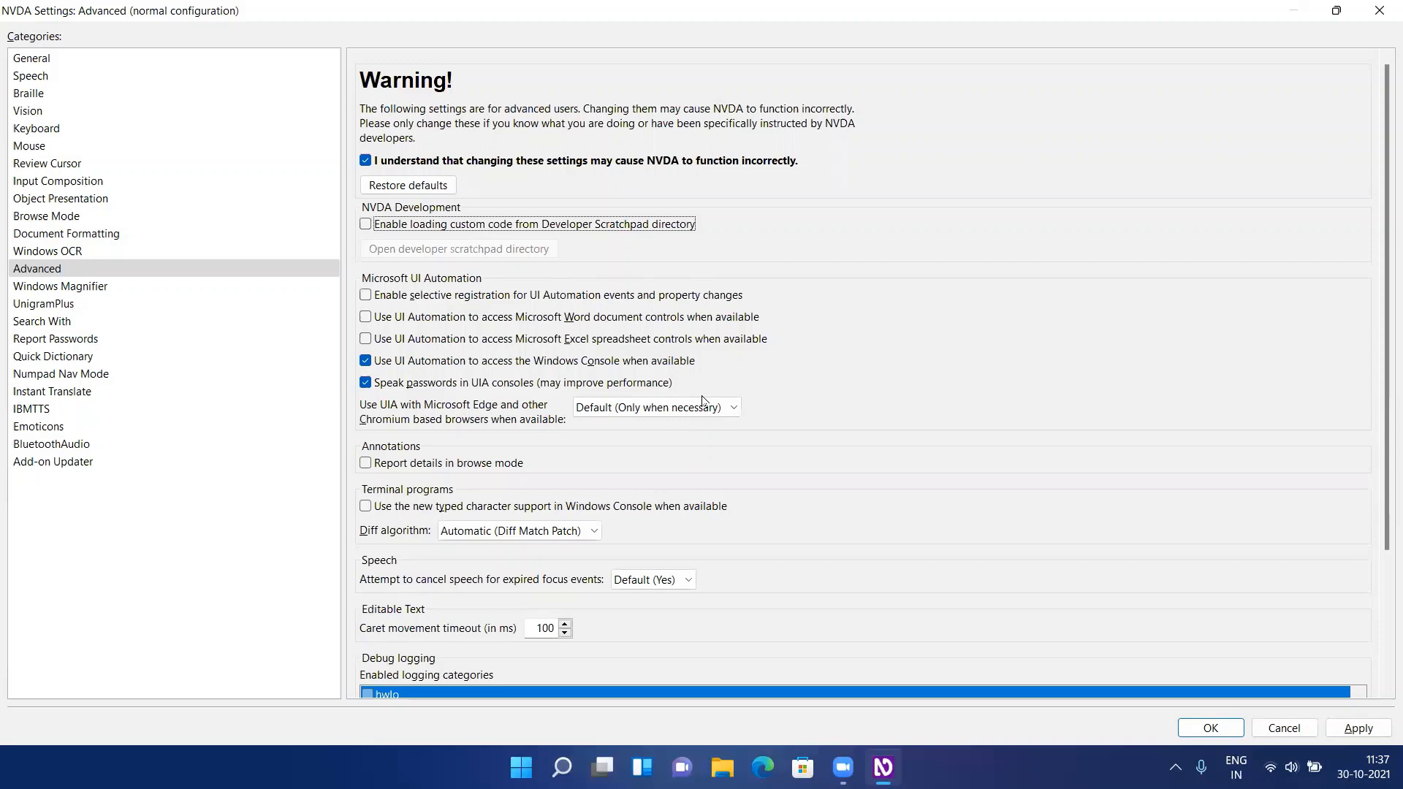
{"action": "key", "text": "Tab"}
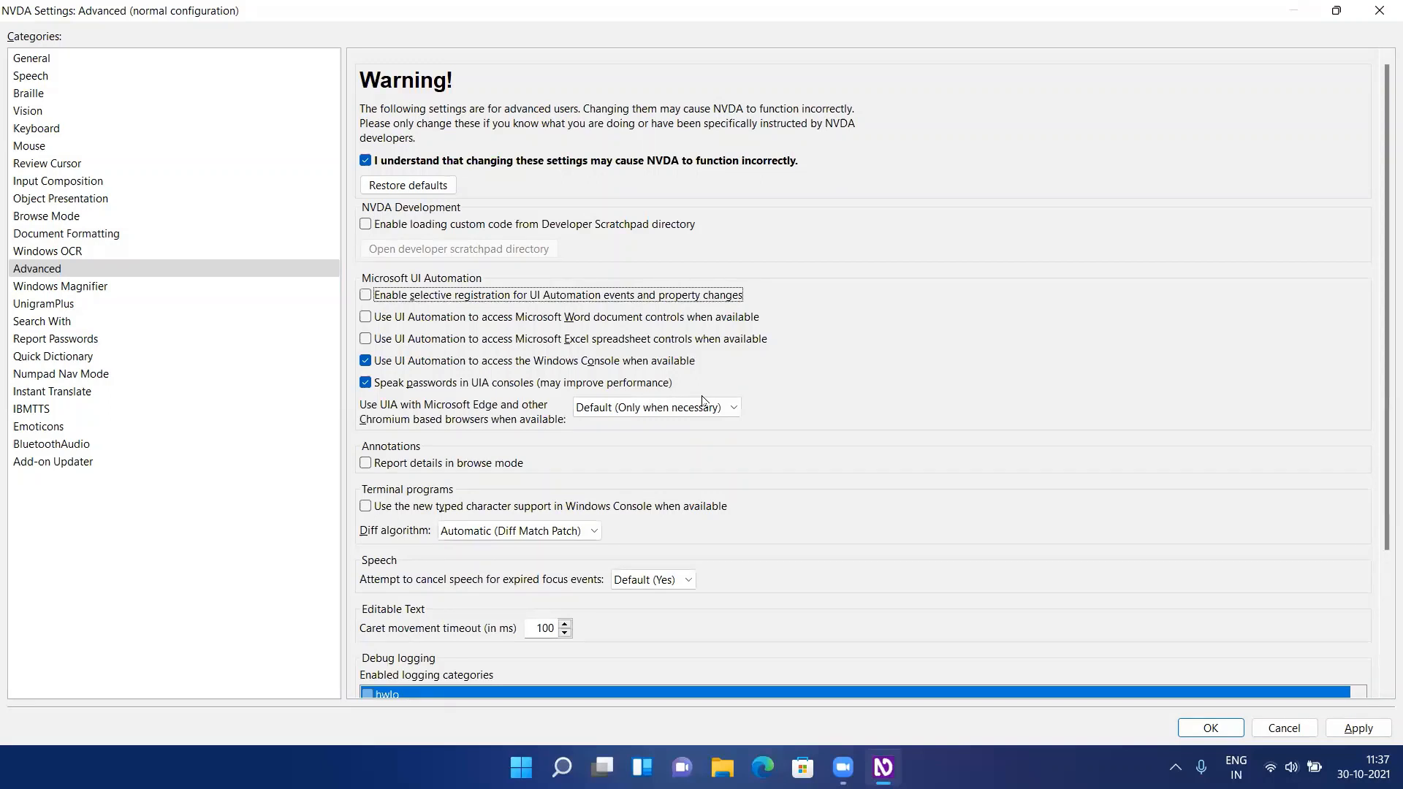
{"action": "key", "text": "Tab"}
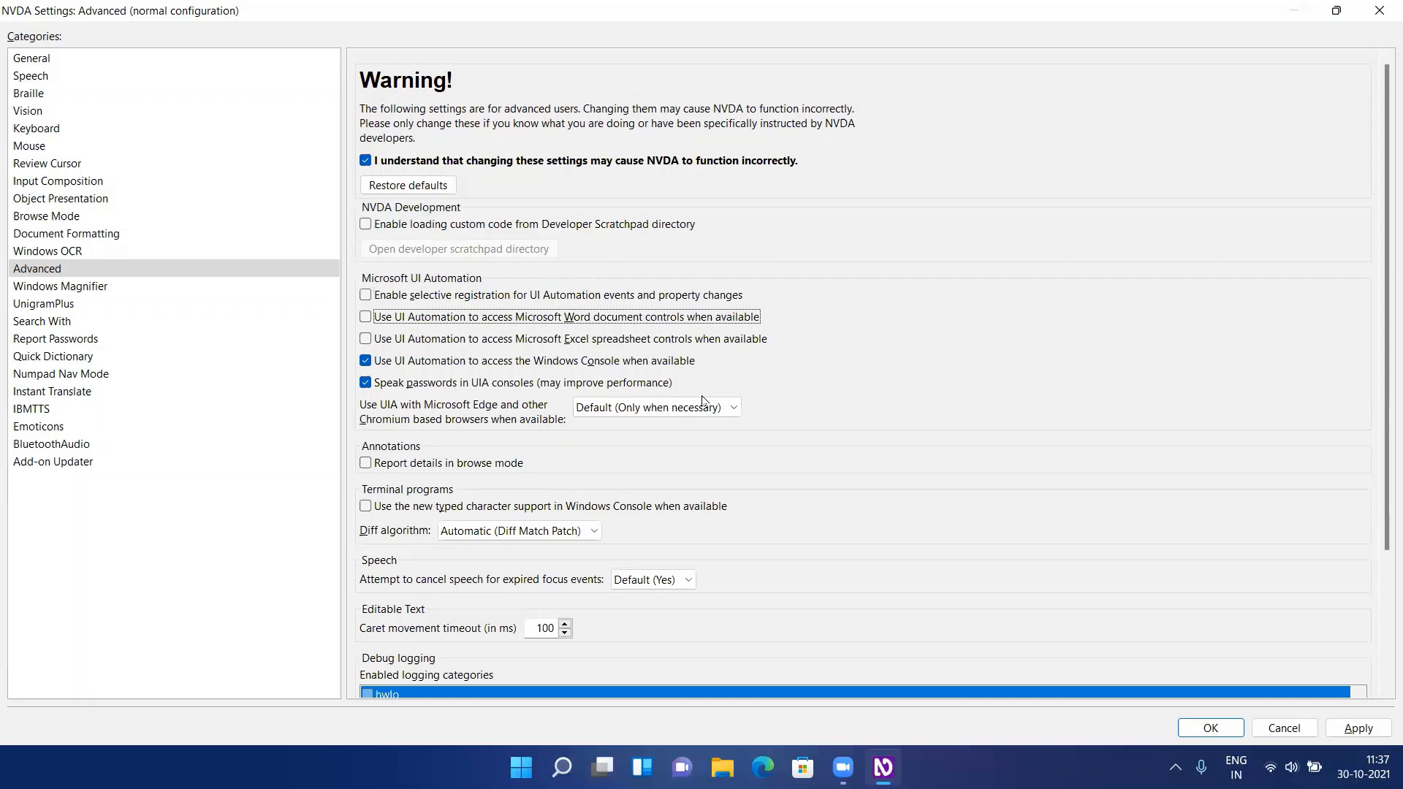
Step: Launch Microsoft Word from the pinned apps while the NVDA settings stay open
{"action": "key", "text": "alt+Tab"}
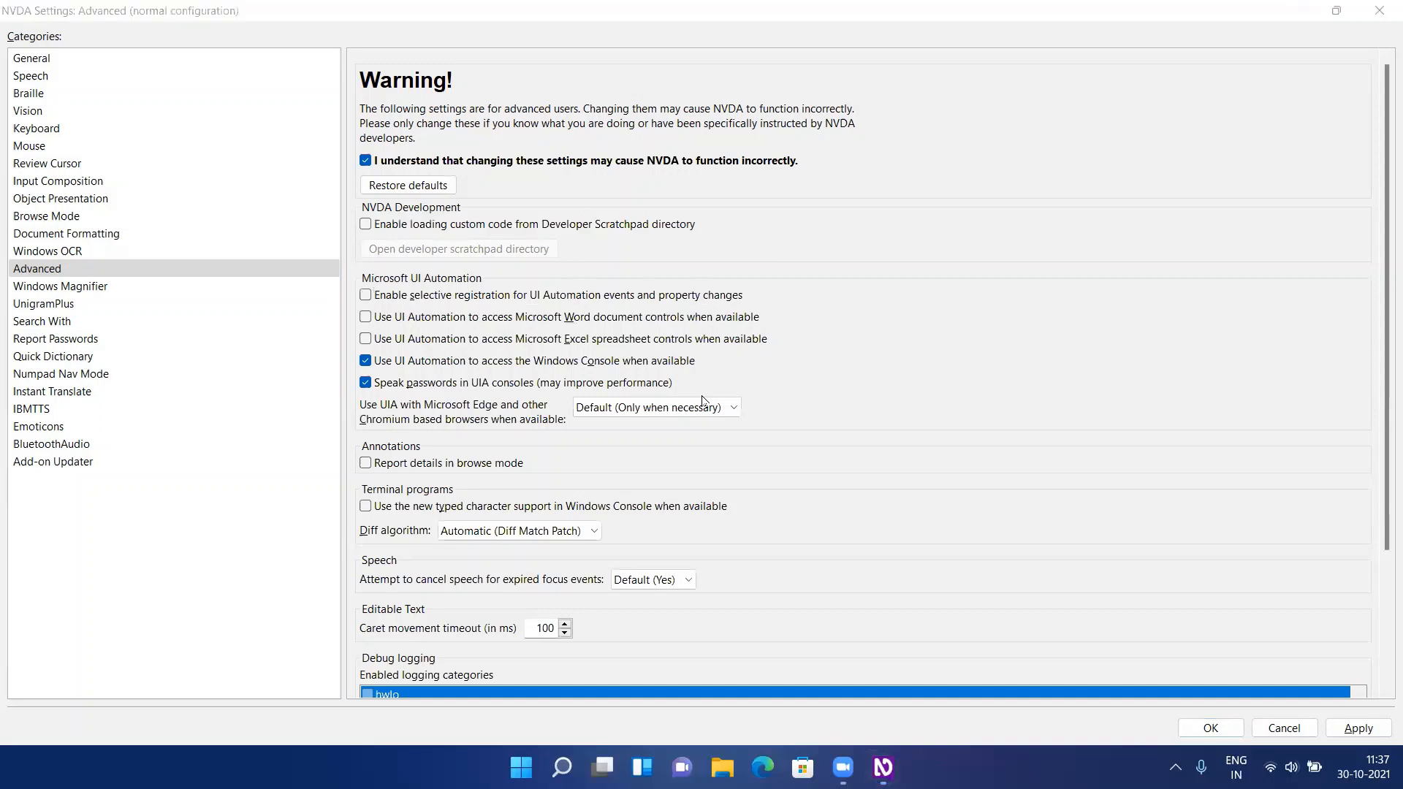
{"action": "key", "text": "super"}
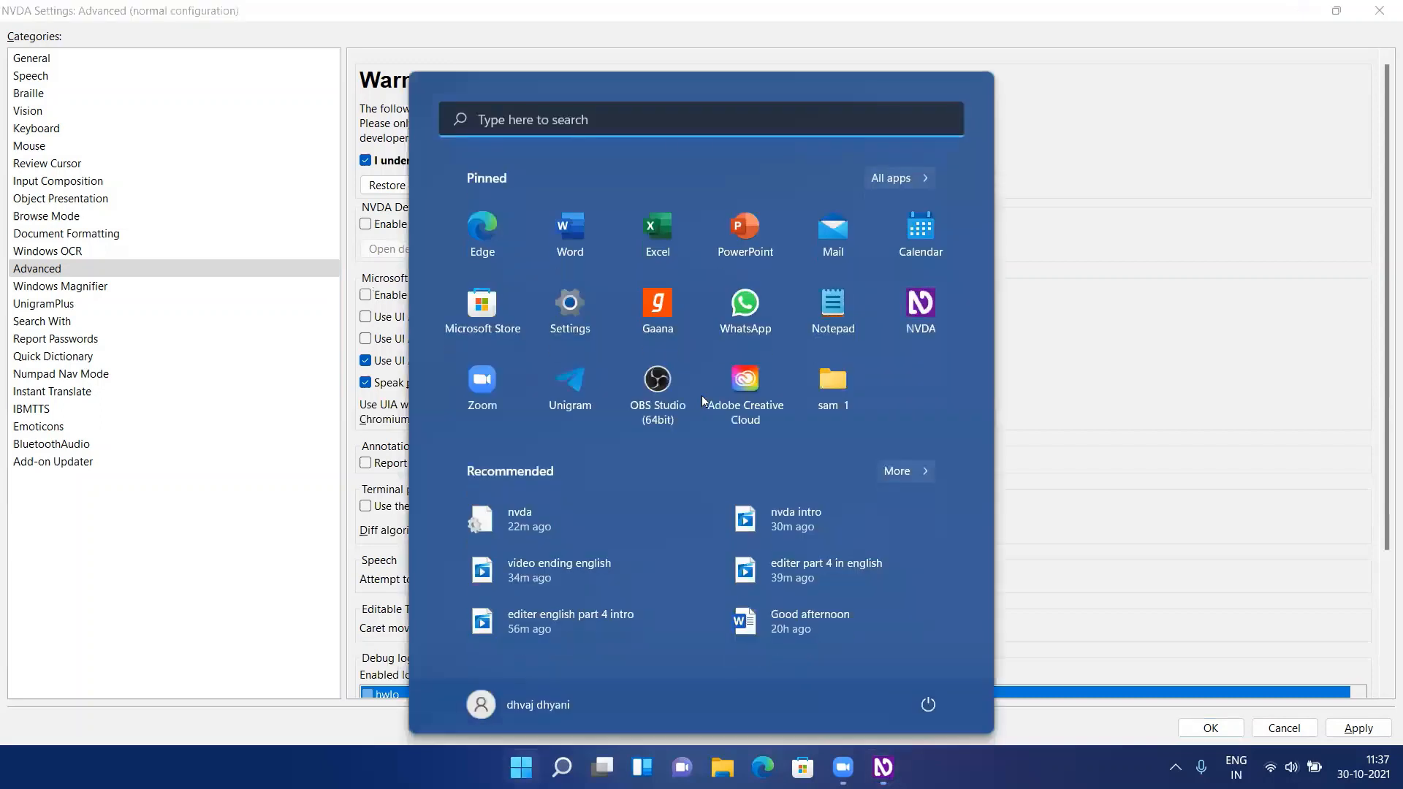
{"action": "key", "text": "Tab"}
{"action": "key", "text": "Right"}
{"action": "key", "text": "Return"}
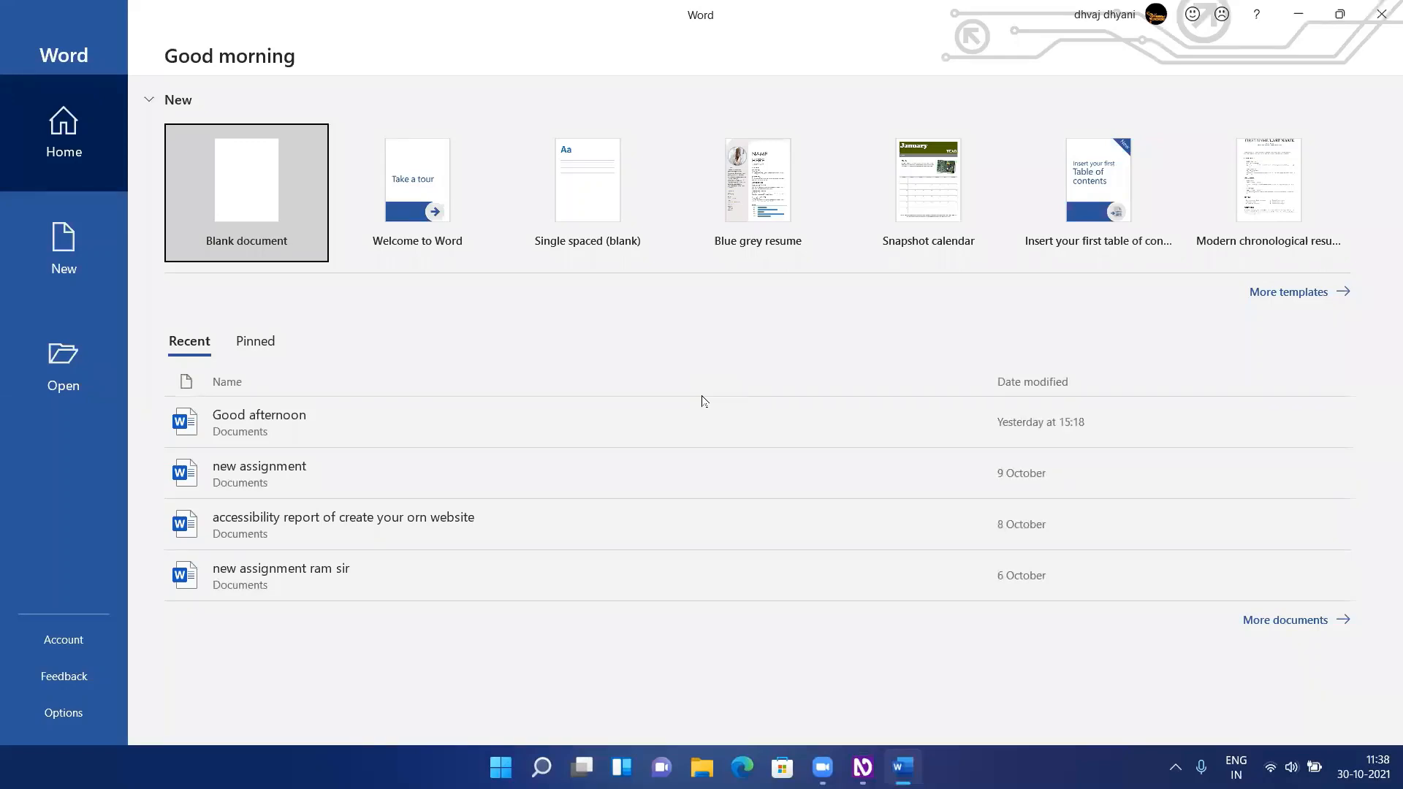
Step: Return to the NVDA Settings dialog and close it without saving its changes
{"action": "key", "text": "alt+Tab"}
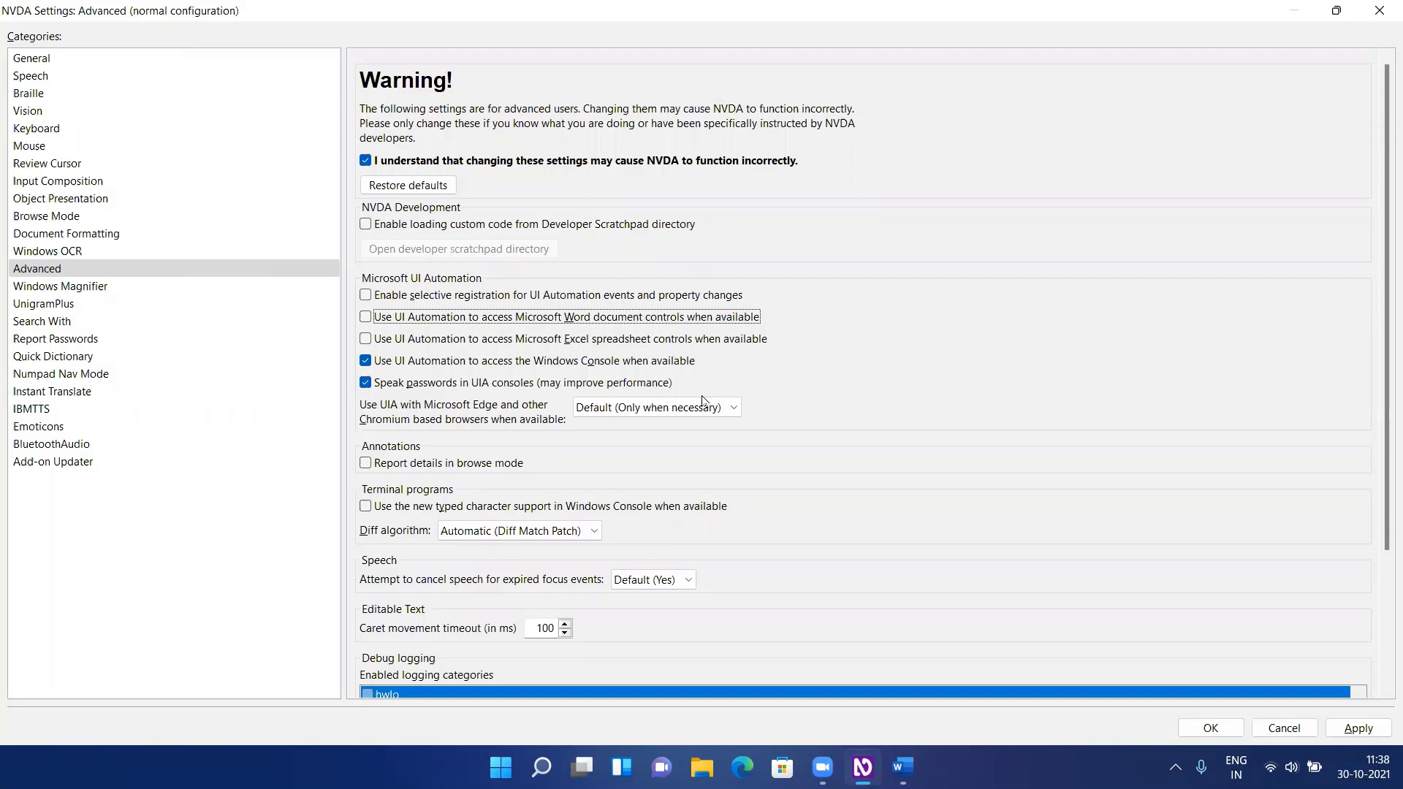
{"action": "key", "text": "Escape"}
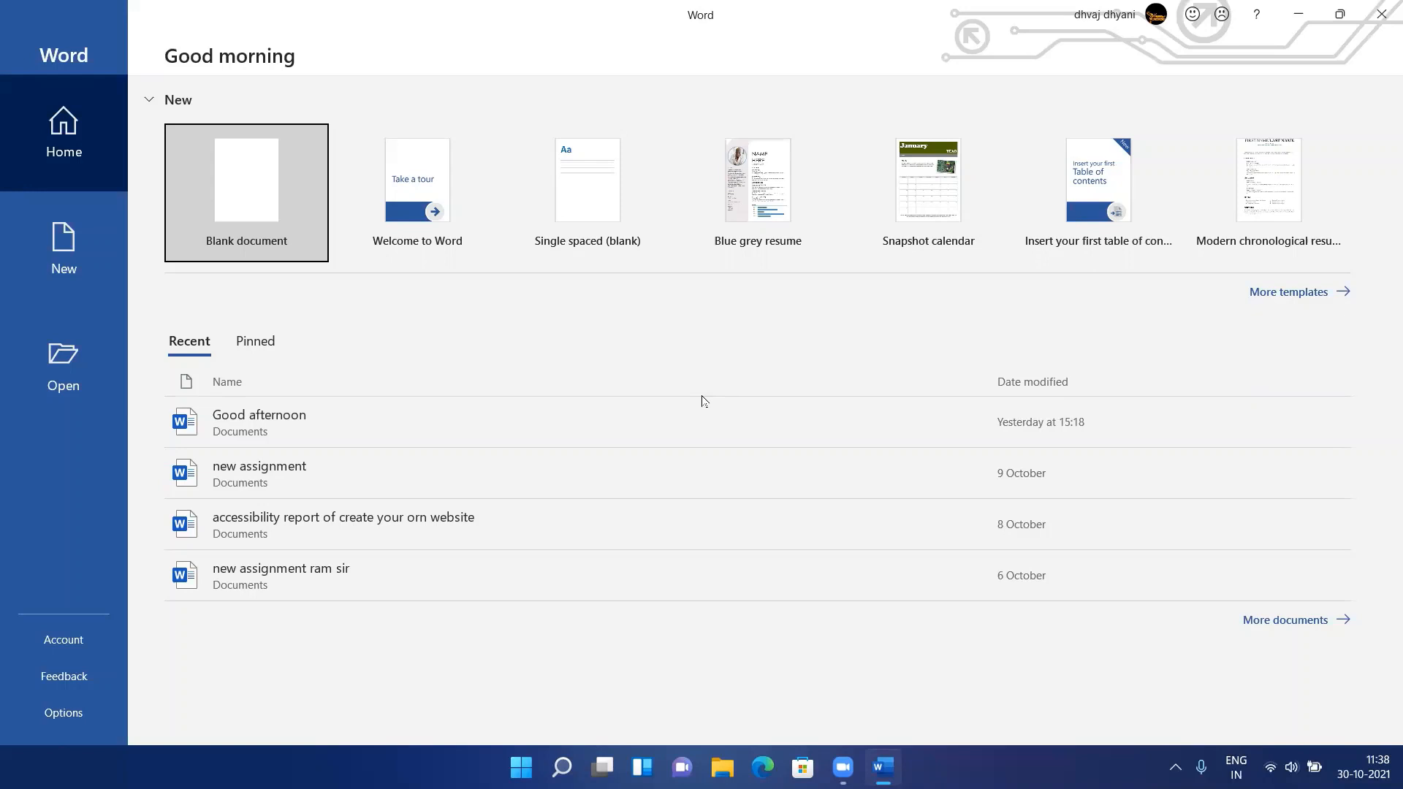
Step: Show the Account page from the Word start screen
{"action": "key", "text": "shift+Tab"}
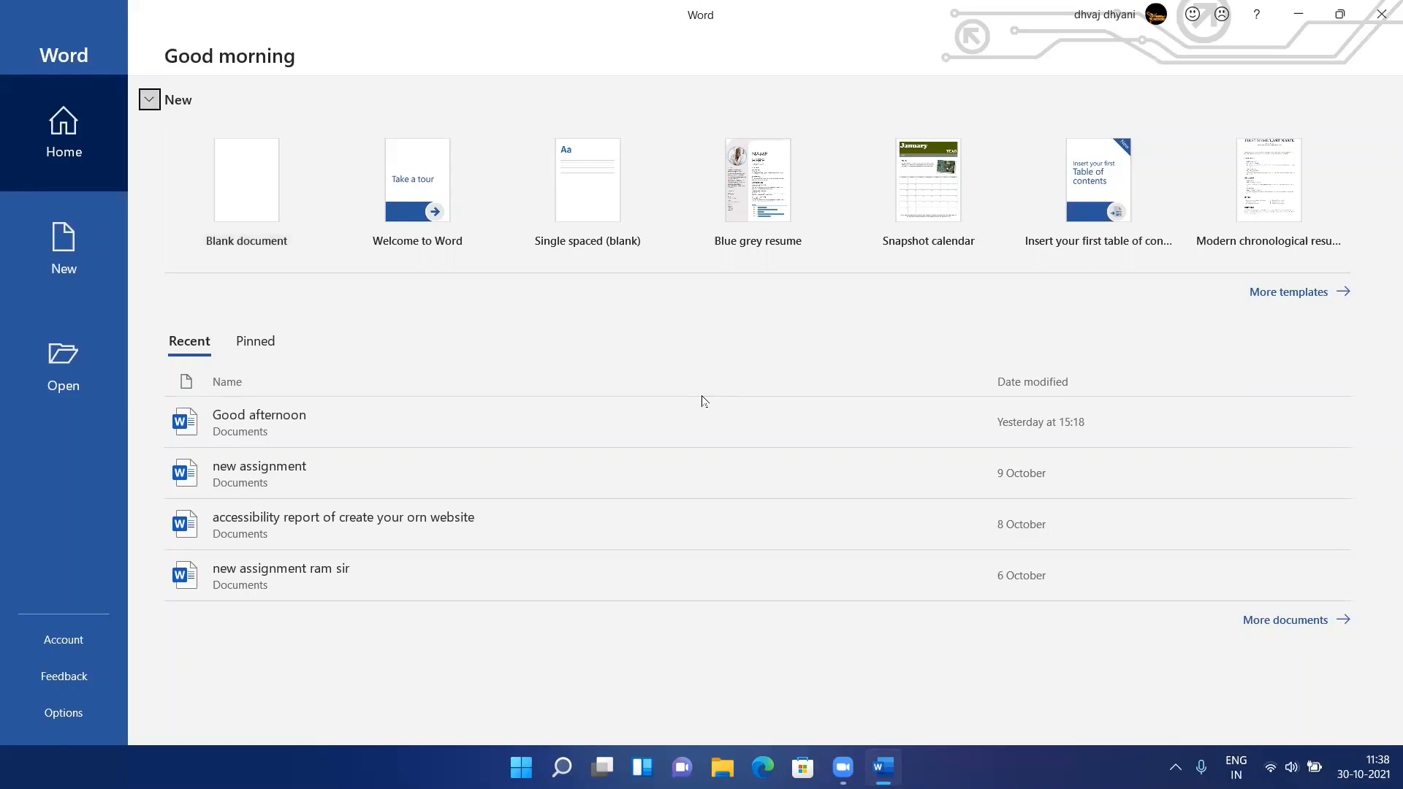
{"action": "key", "text": "Tab"}
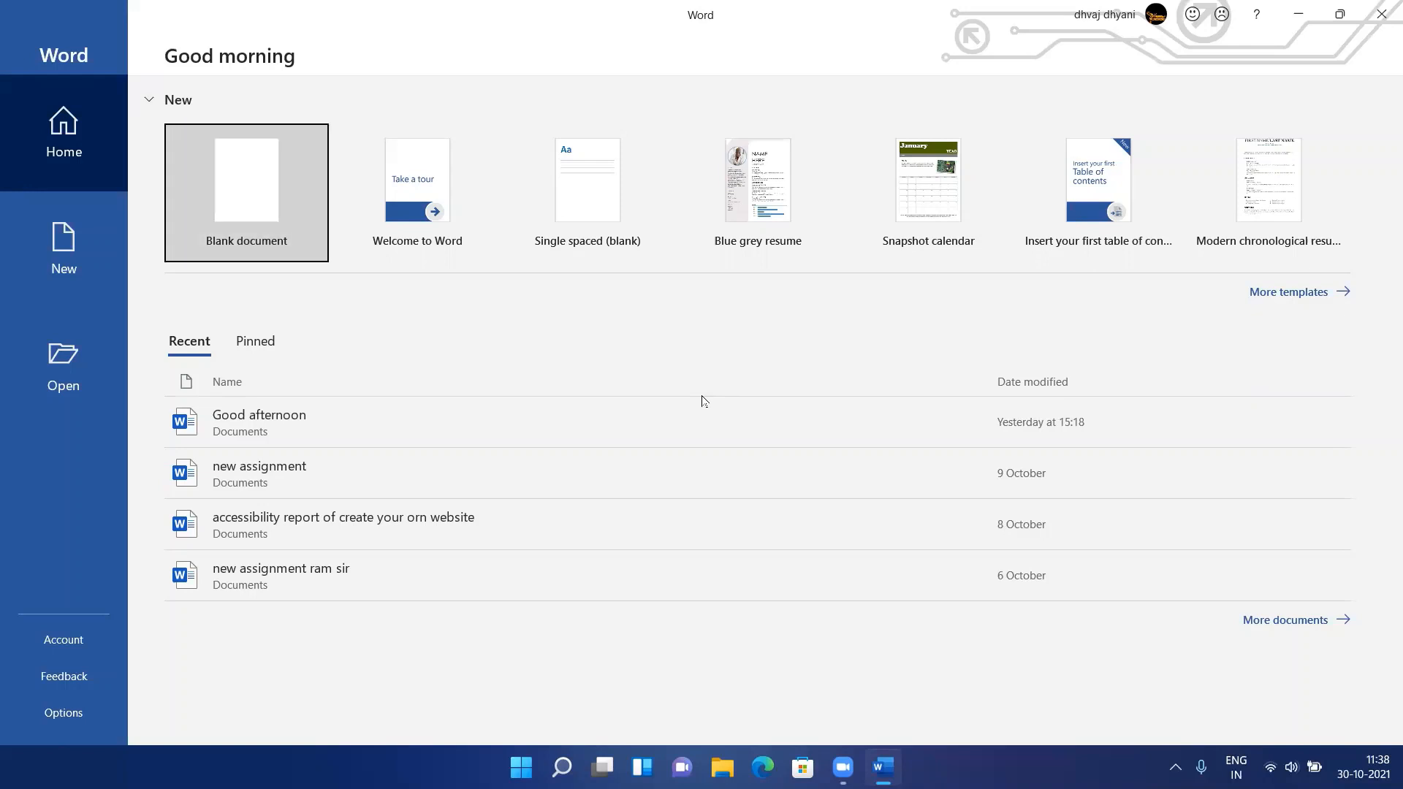
{"action": "key", "text": "shift+Tab"}
{"action": "key", "text": "shift+Tab"}
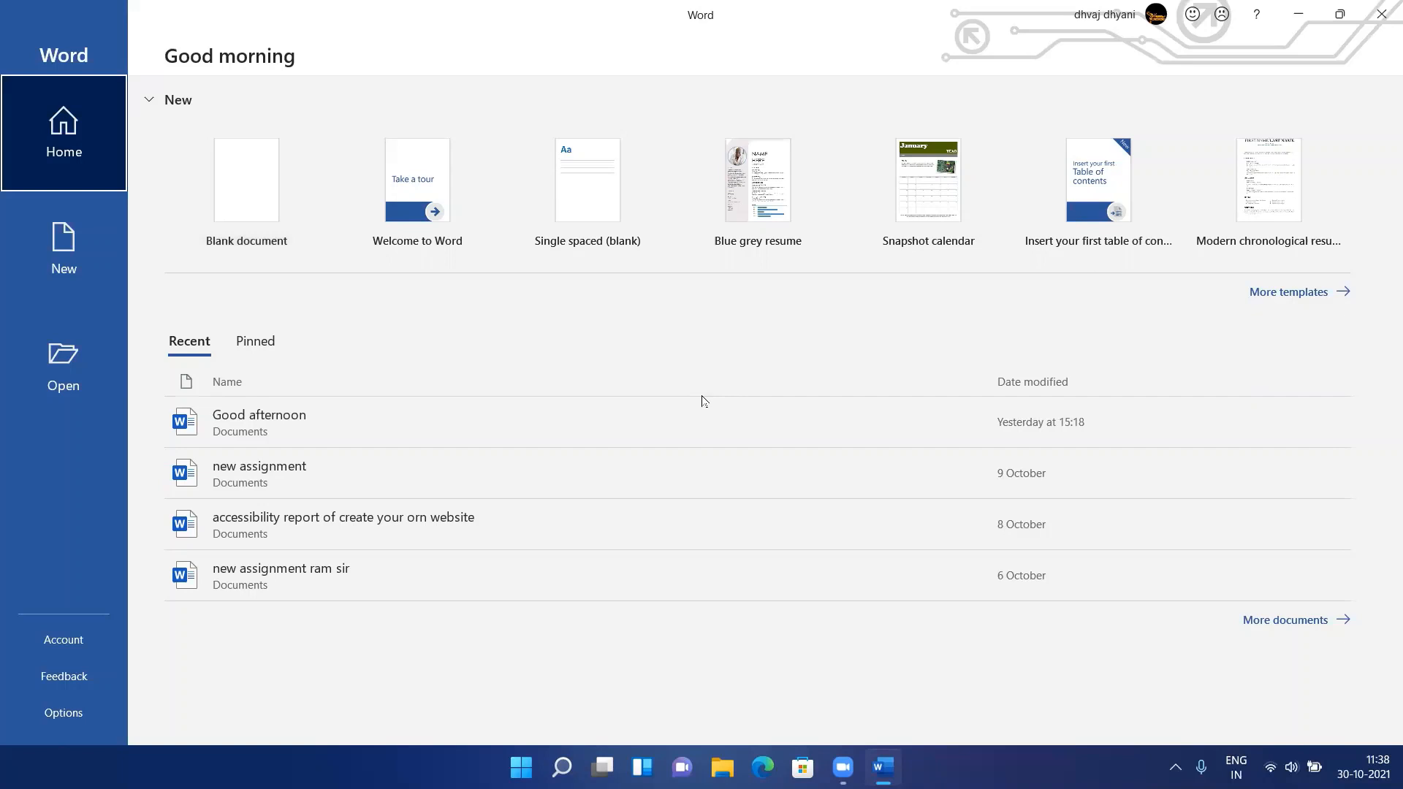
{"action": "key", "text": "Down"}
{"action": "key", "text": "Down"}
{"action": "key", "text": "Down"}
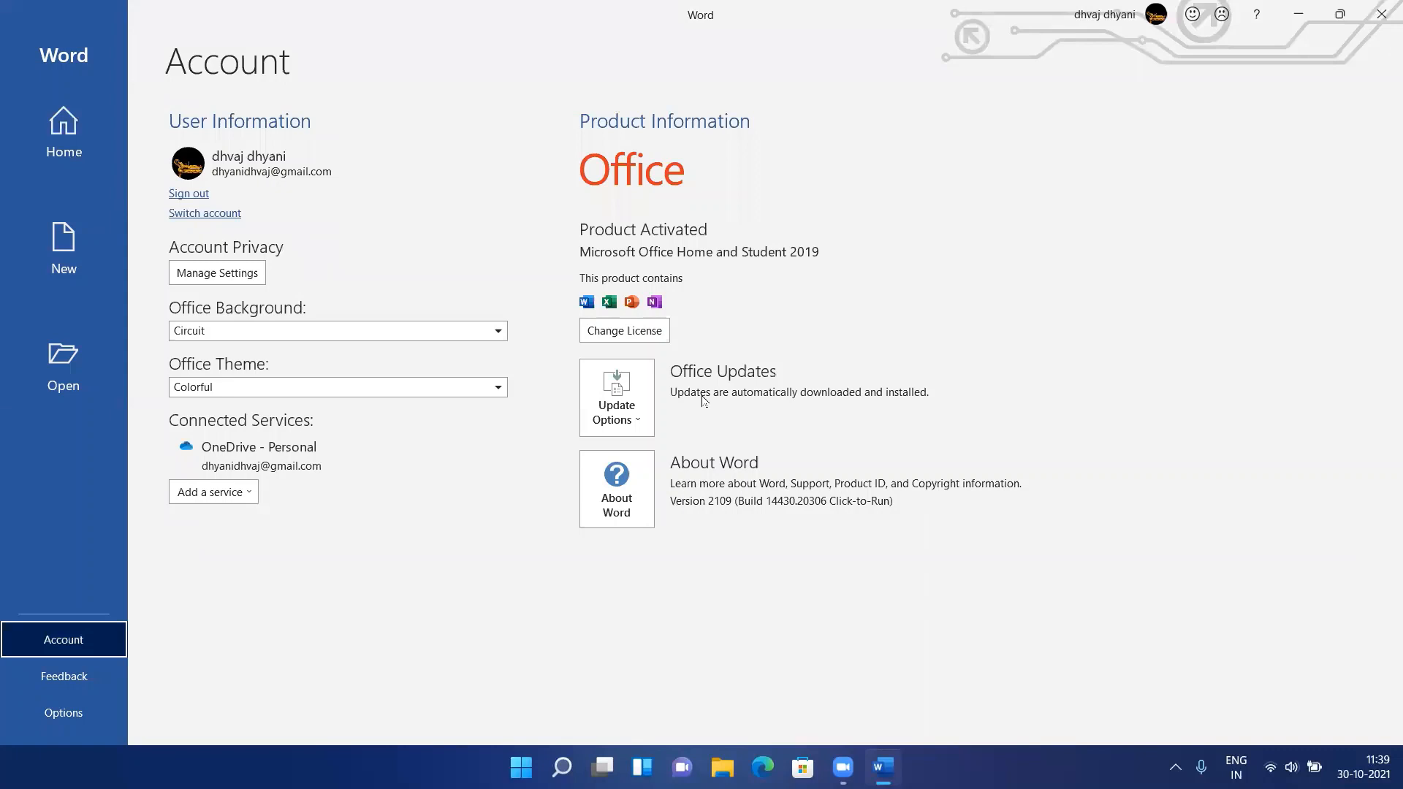
Step: Review the account page's controls from the sign-out link through privacy, background, theme and connected services to the license option
{"action": "key", "text": "Tab"}
{"action": "key", "text": "Tab"}
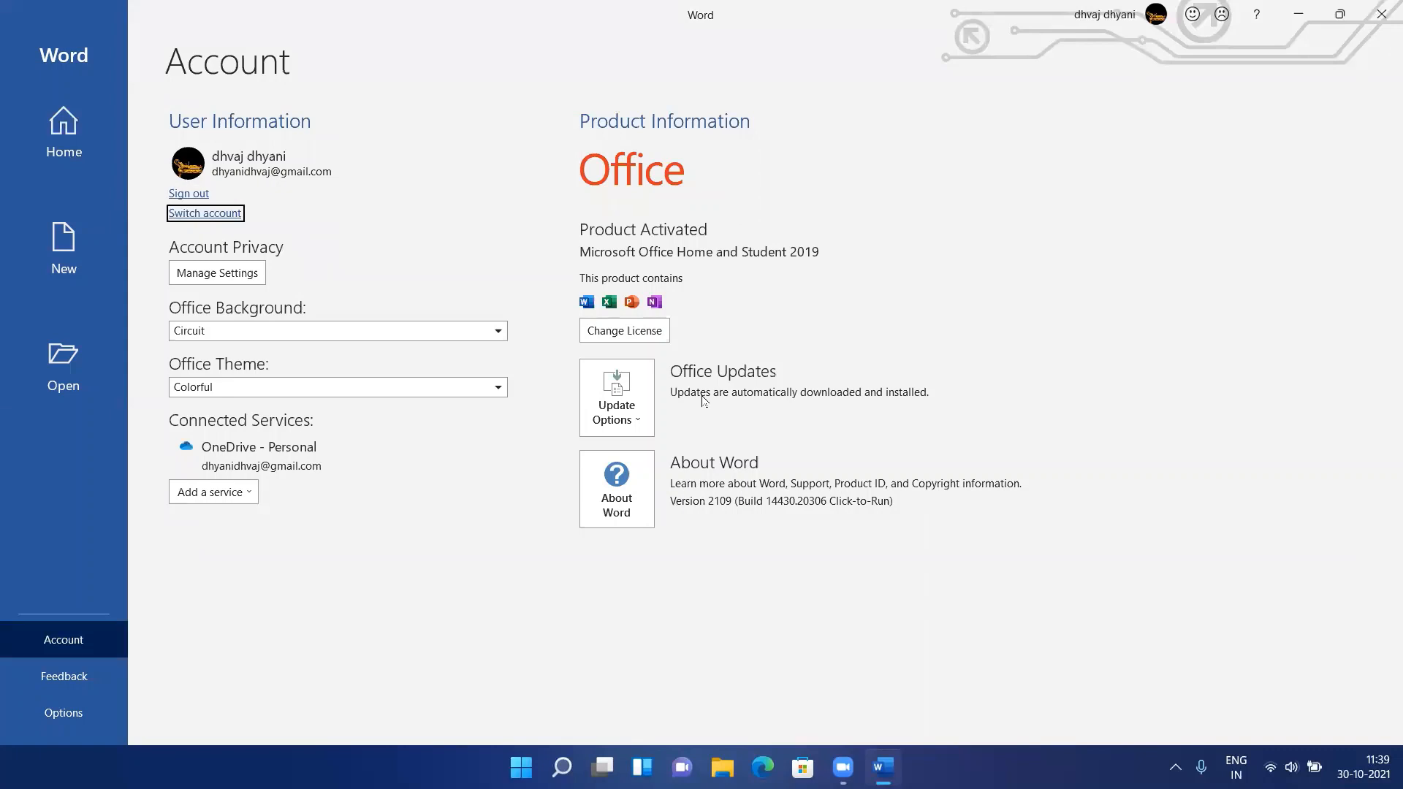
{"action": "key", "text": "Tab"}
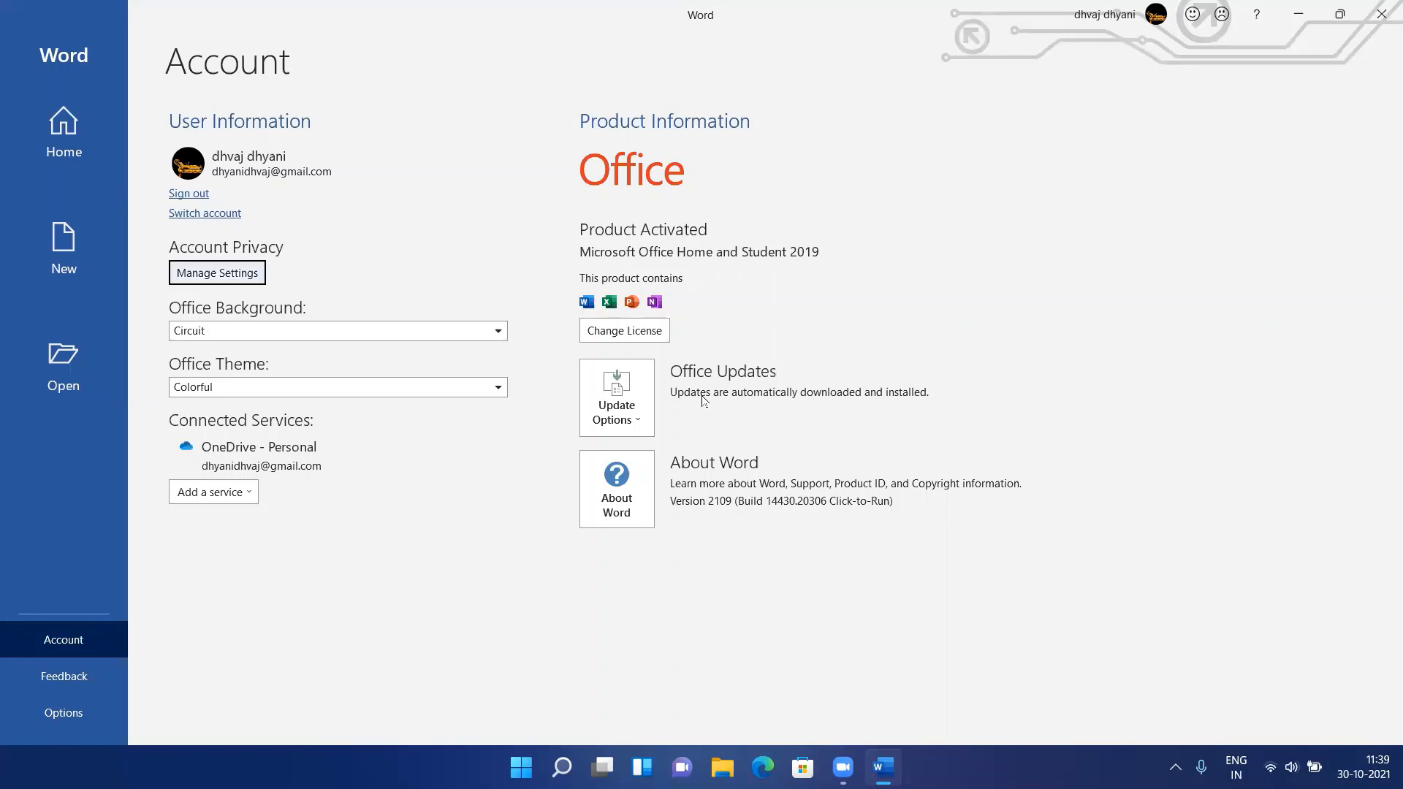
{"action": "key", "text": "Tab"}
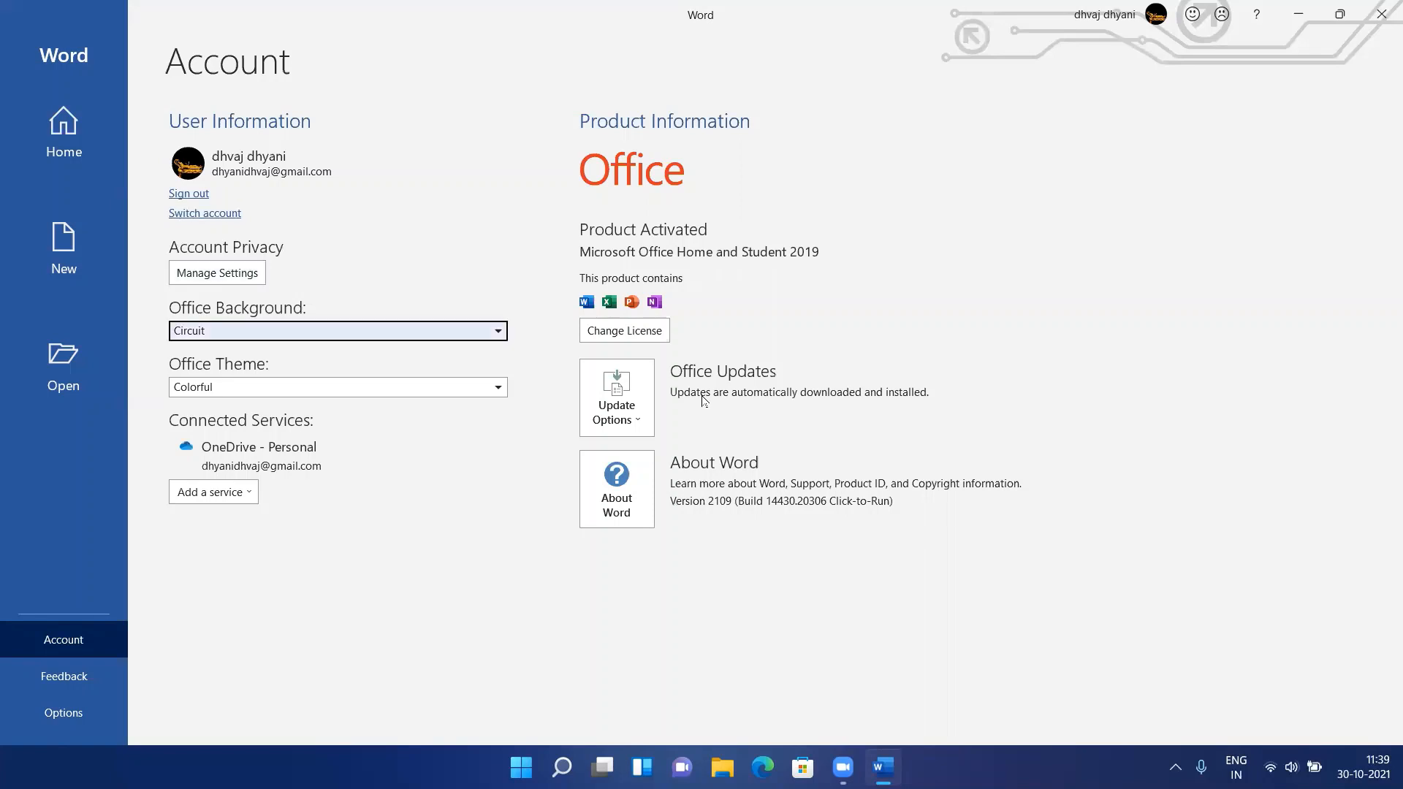
{"action": "key", "text": "Tab"}
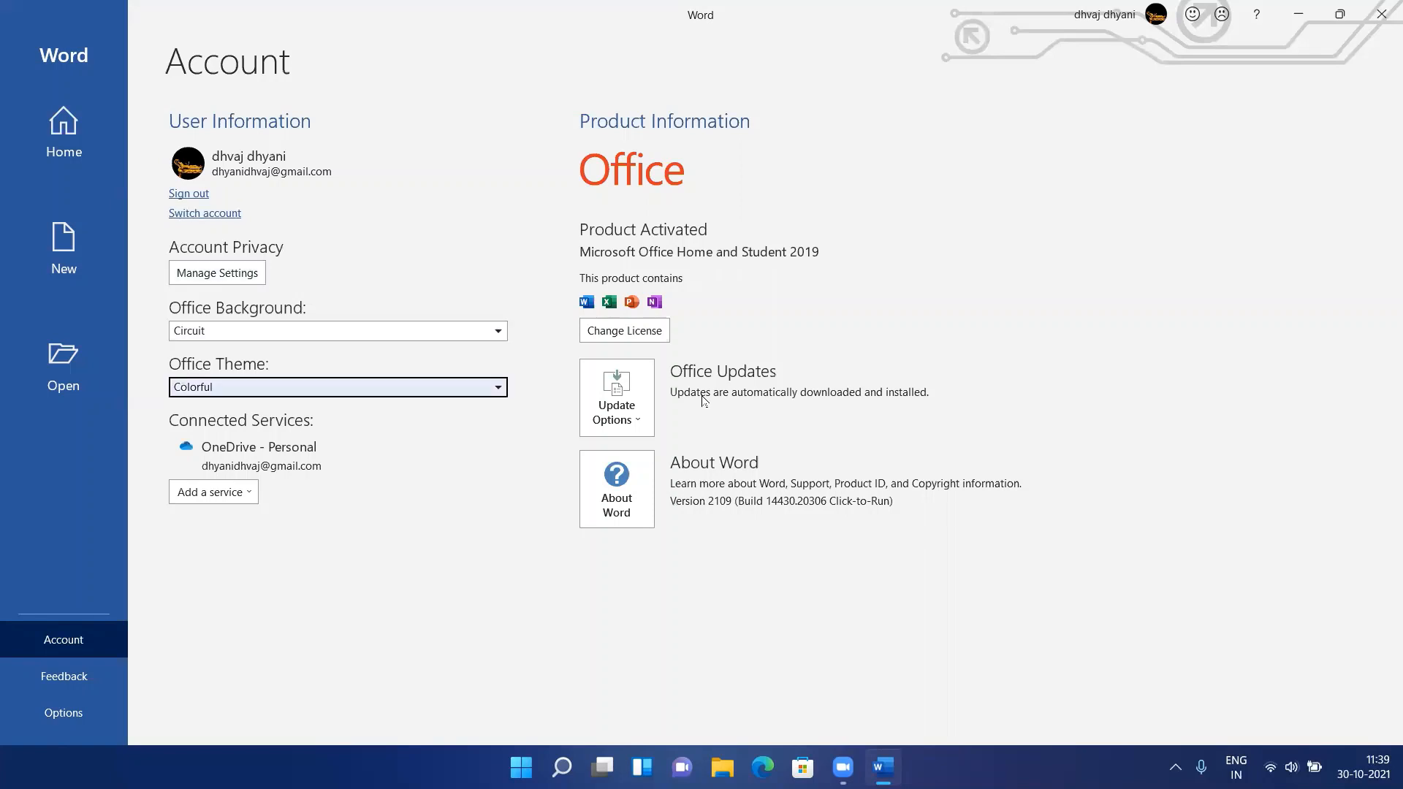
{"action": "key", "text": "Tab"}
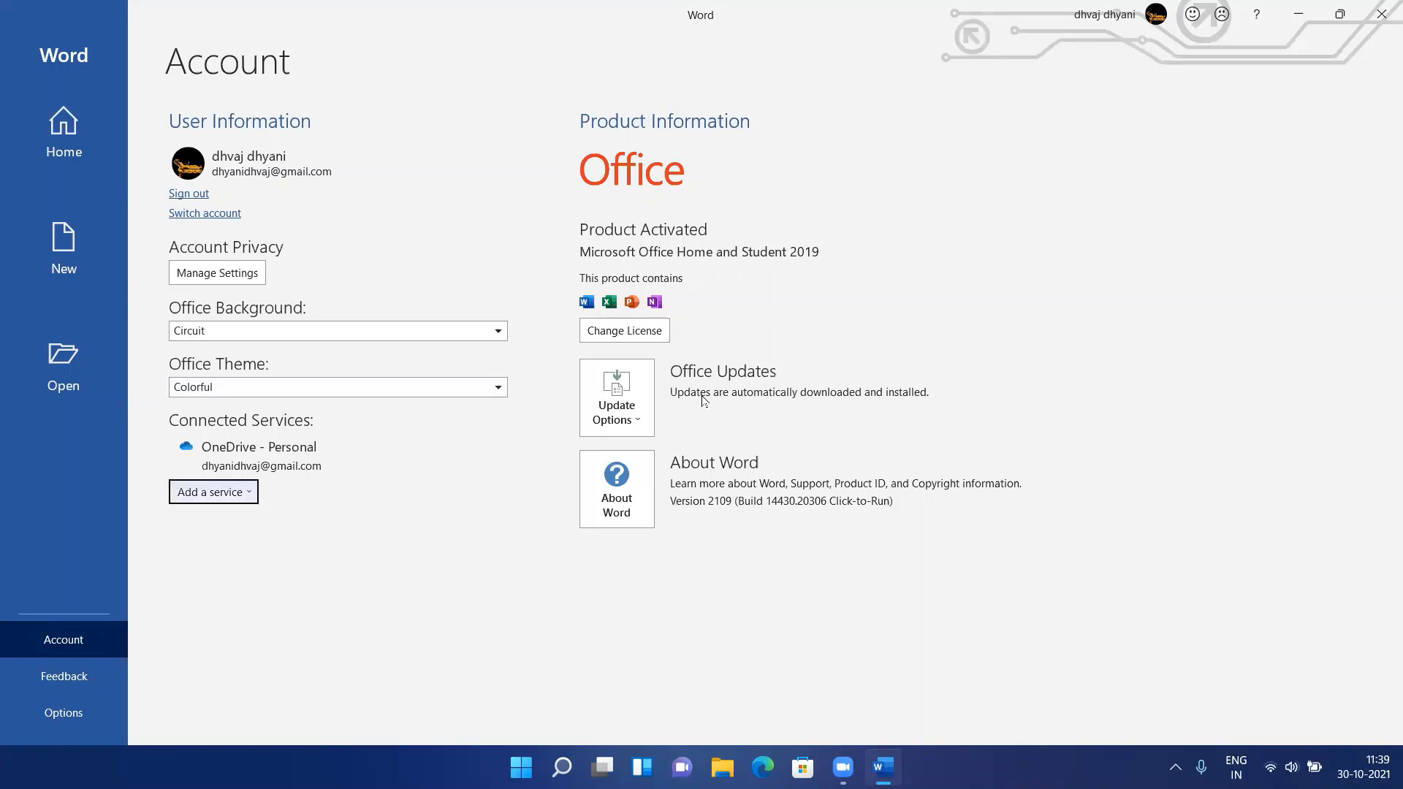
{"action": "key", "text": "Tab"}
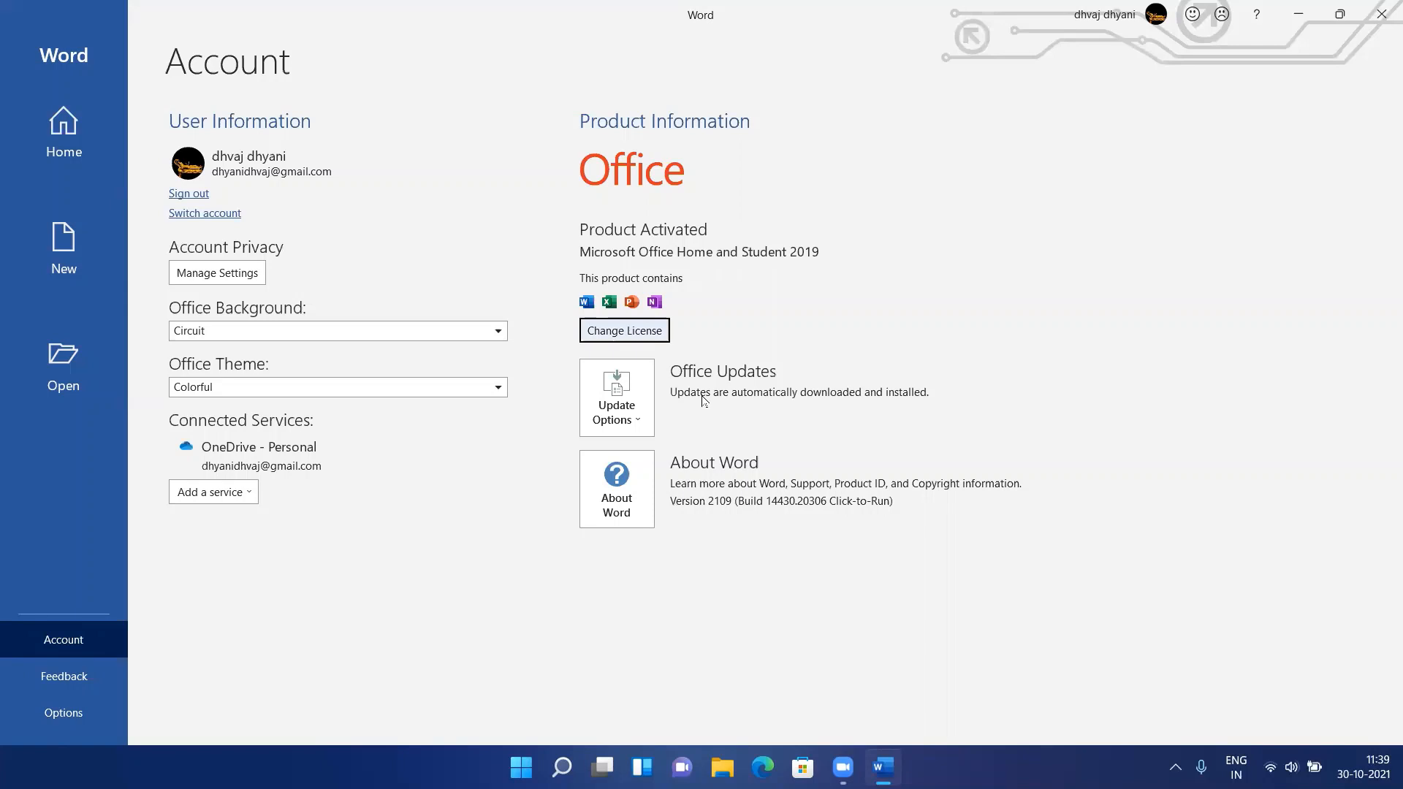
Step: View the available Office update options without choosing one, and close Word
{"action": "key", "text": "Tab"}
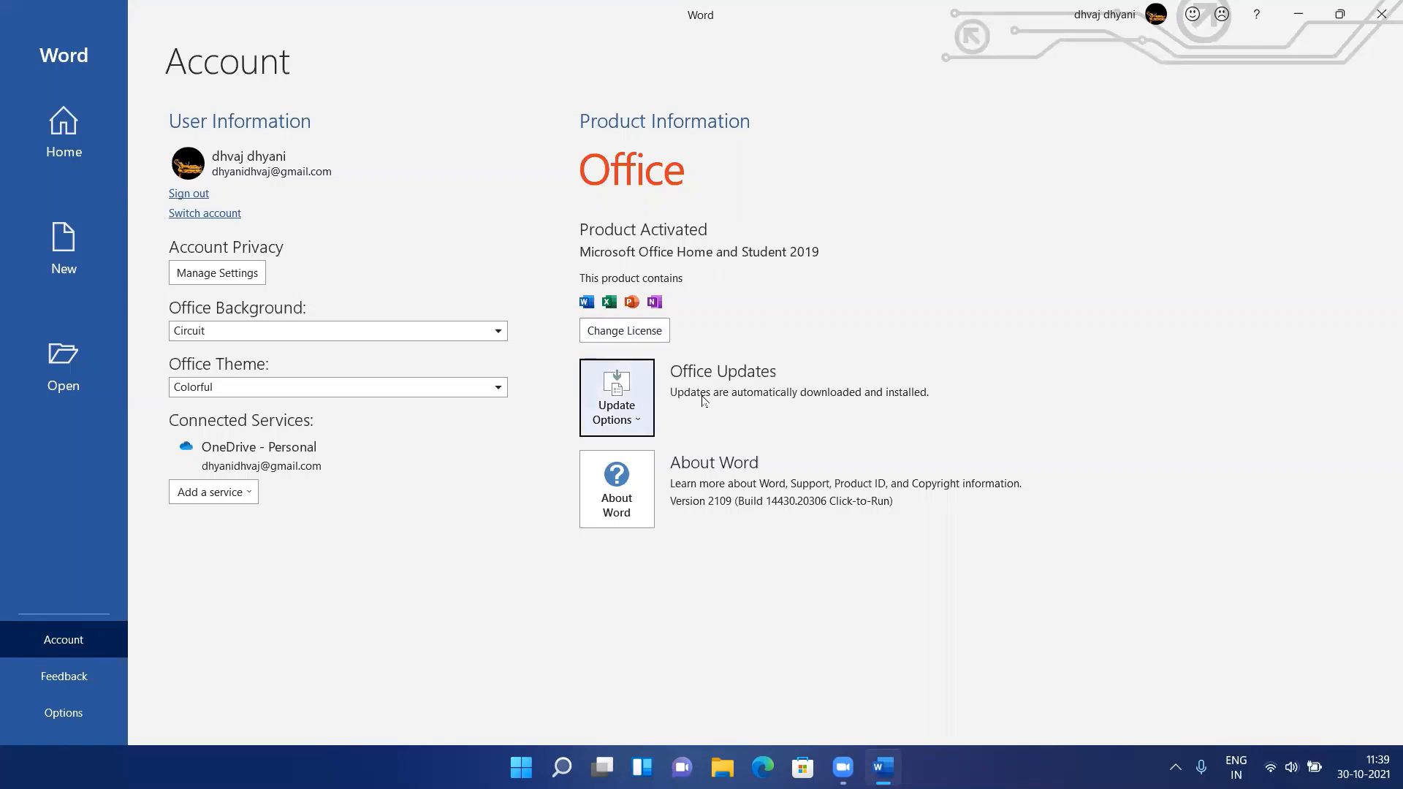
{"action": "key", "text": "Return"}
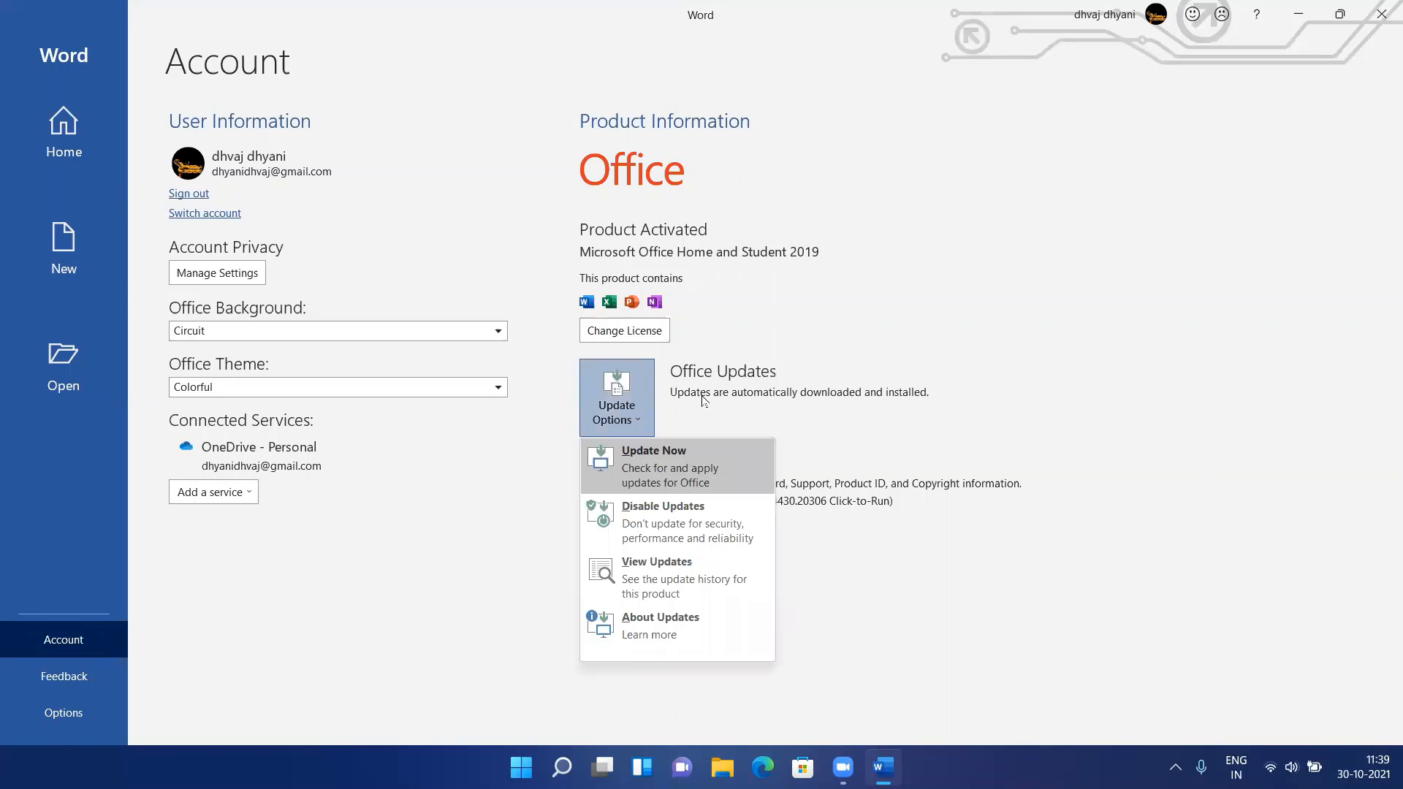
{"action": "key", "text": "Escape"}
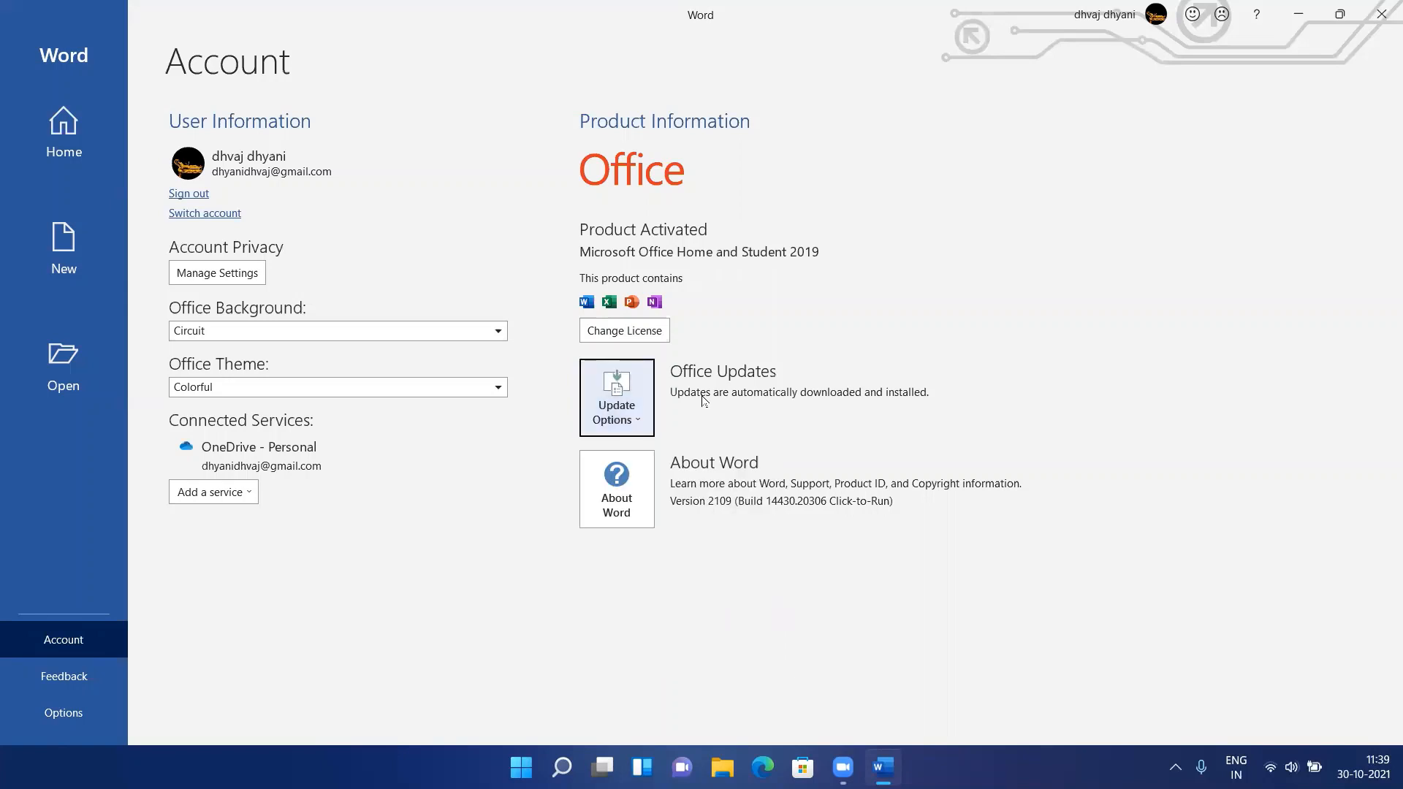
{"action": "key", "text": "Escape"}
{"action": "key", "text": "alt+F4"}
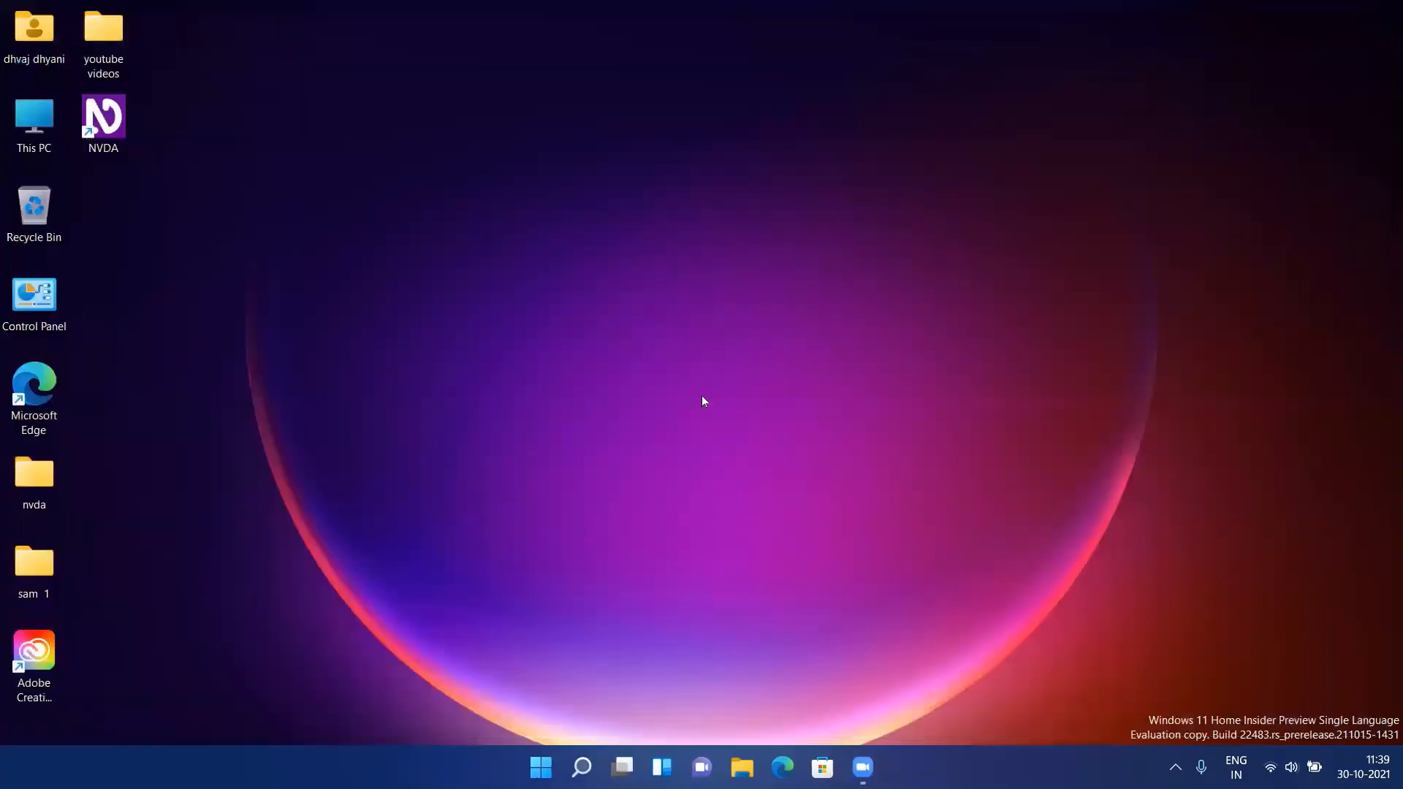